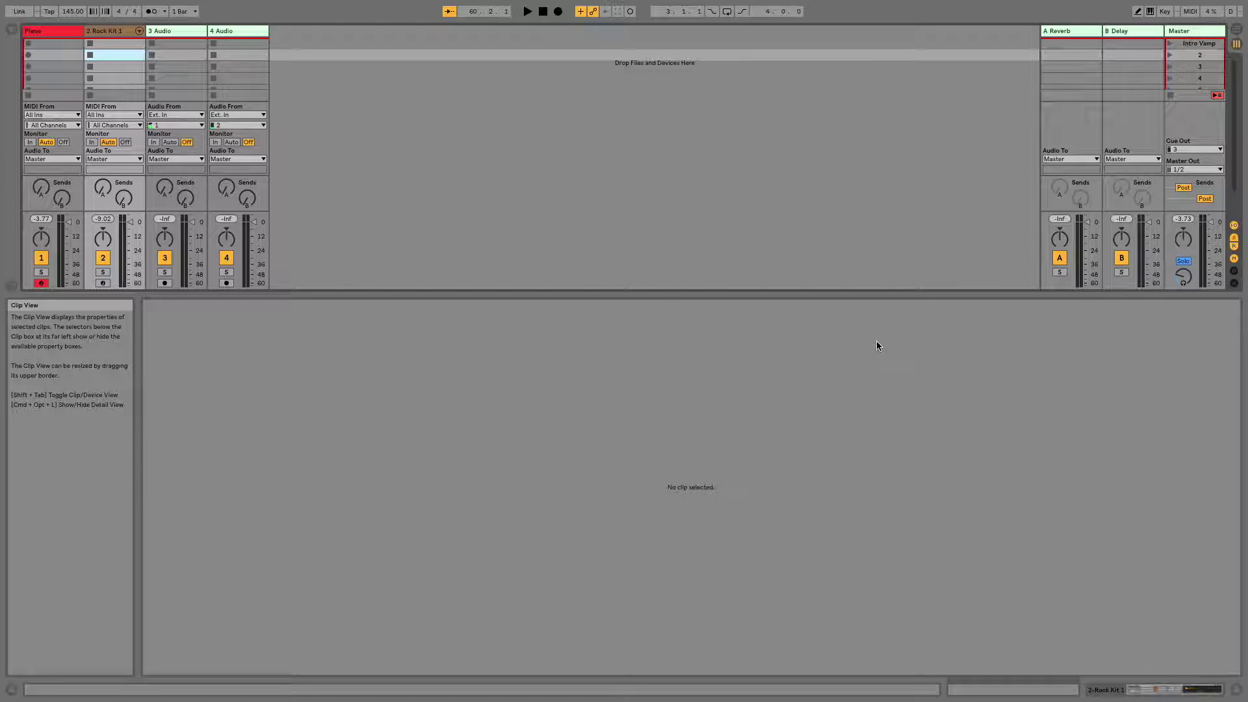
- Drag the divider down to collapse the Detail View so the Session View fills the window
drag(802, 296, 906, 691)
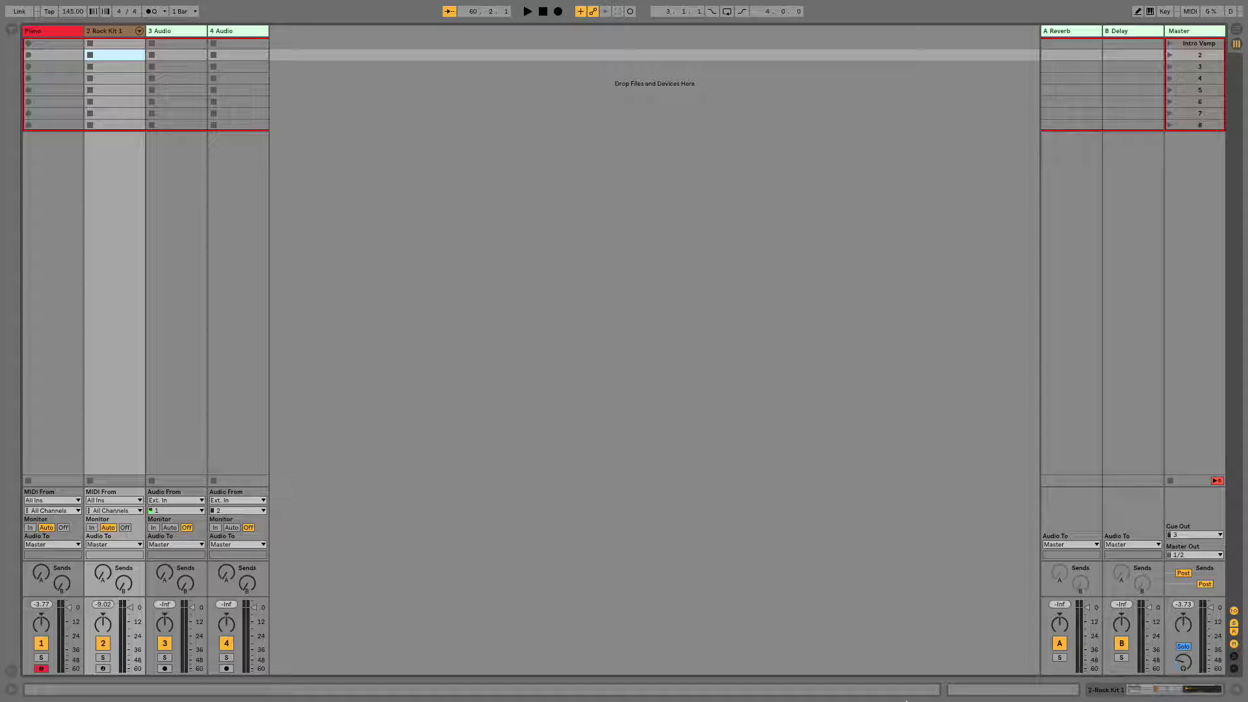
- Record a piano clip into the Piano track's Intro Vamp slot, then stop playback
key(Up)
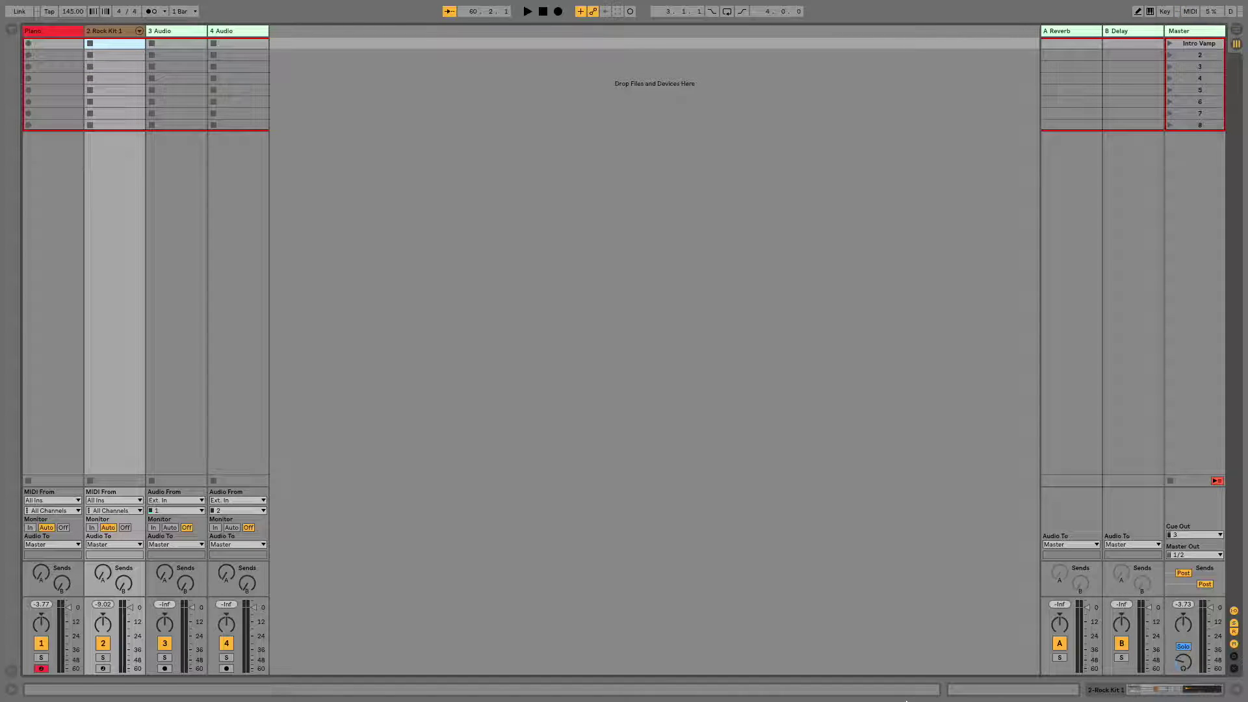
key(space)
key(Left)
key(Return)
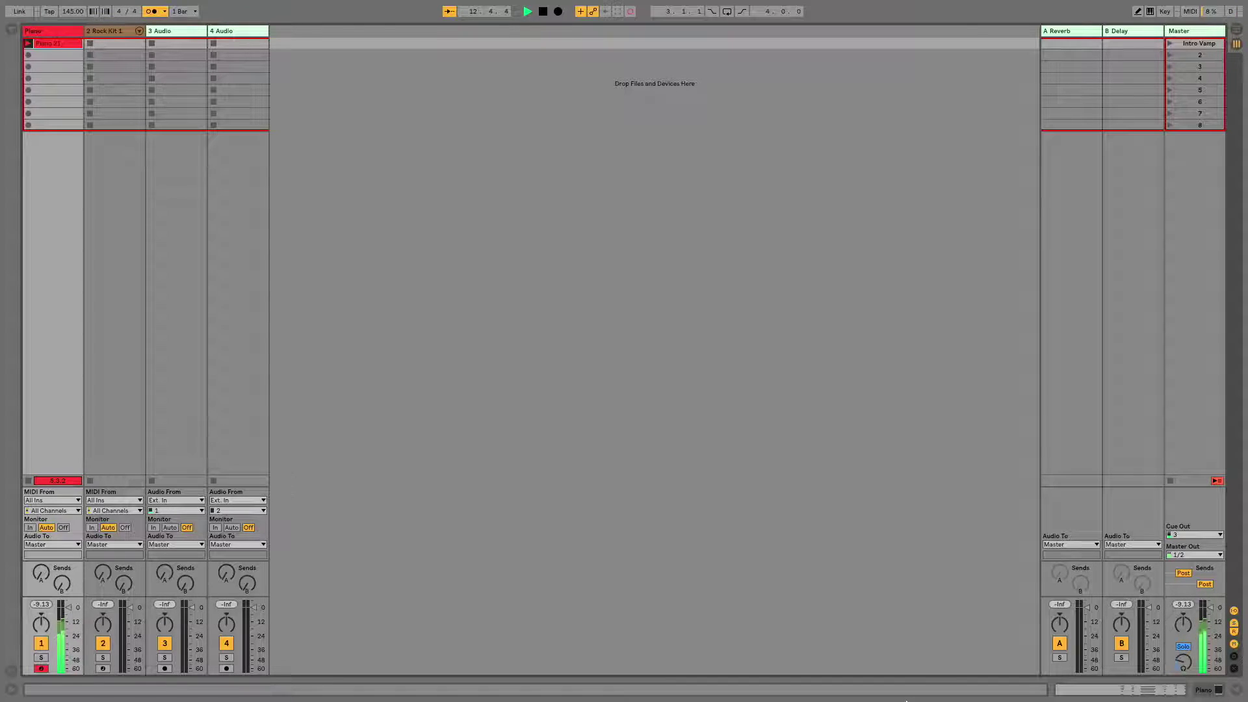
key(Return)
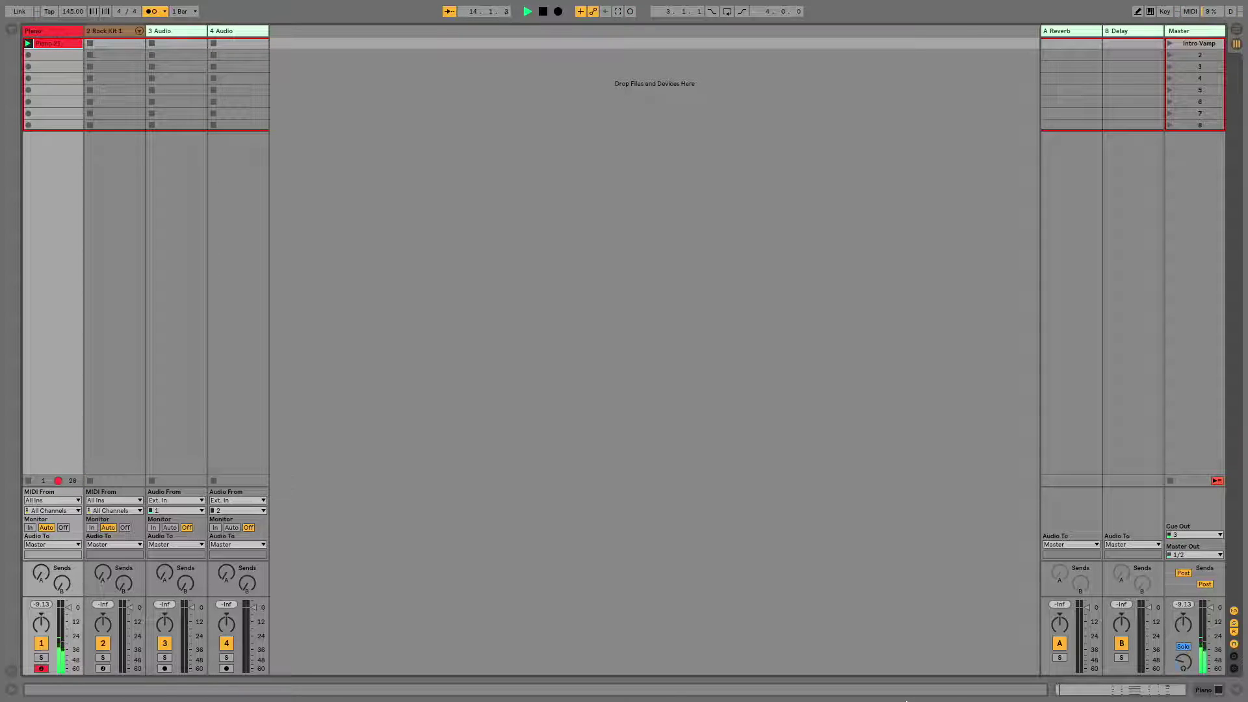
key(space)
- Open the piano clip's notes in an enlarged editor and set its start to bar 4
double_click(59, 44)
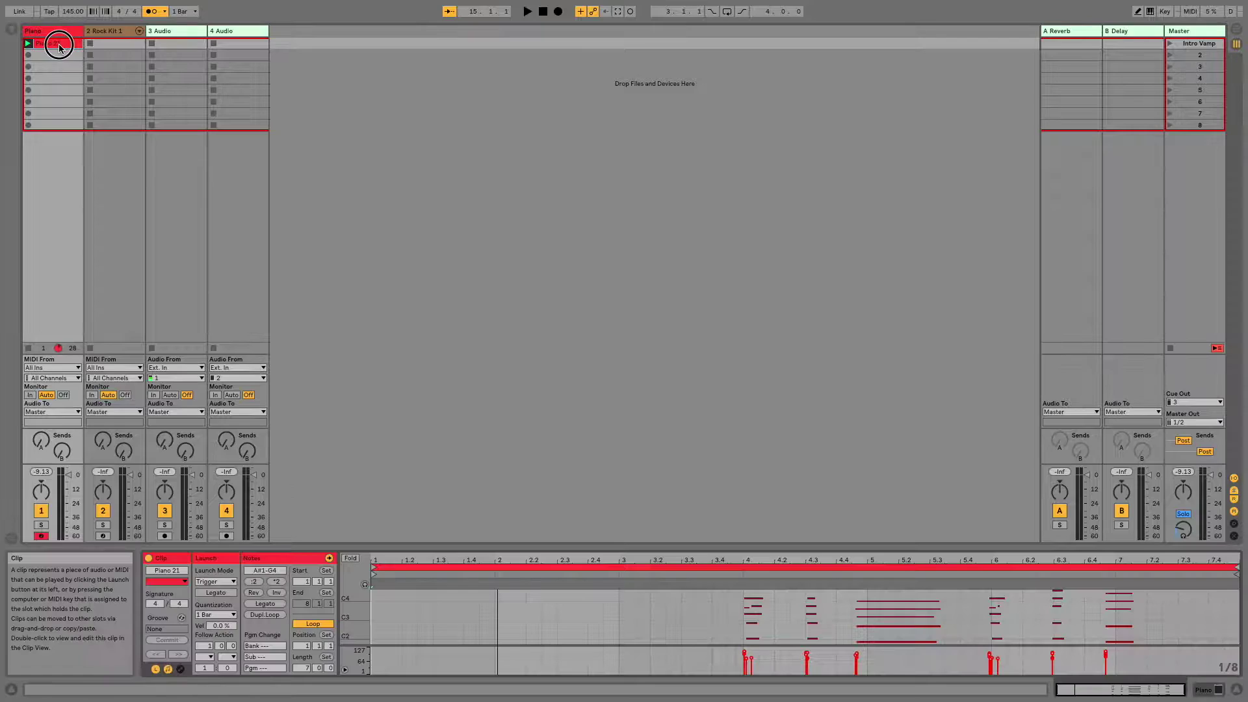
drag(743, 545, 716, 209)
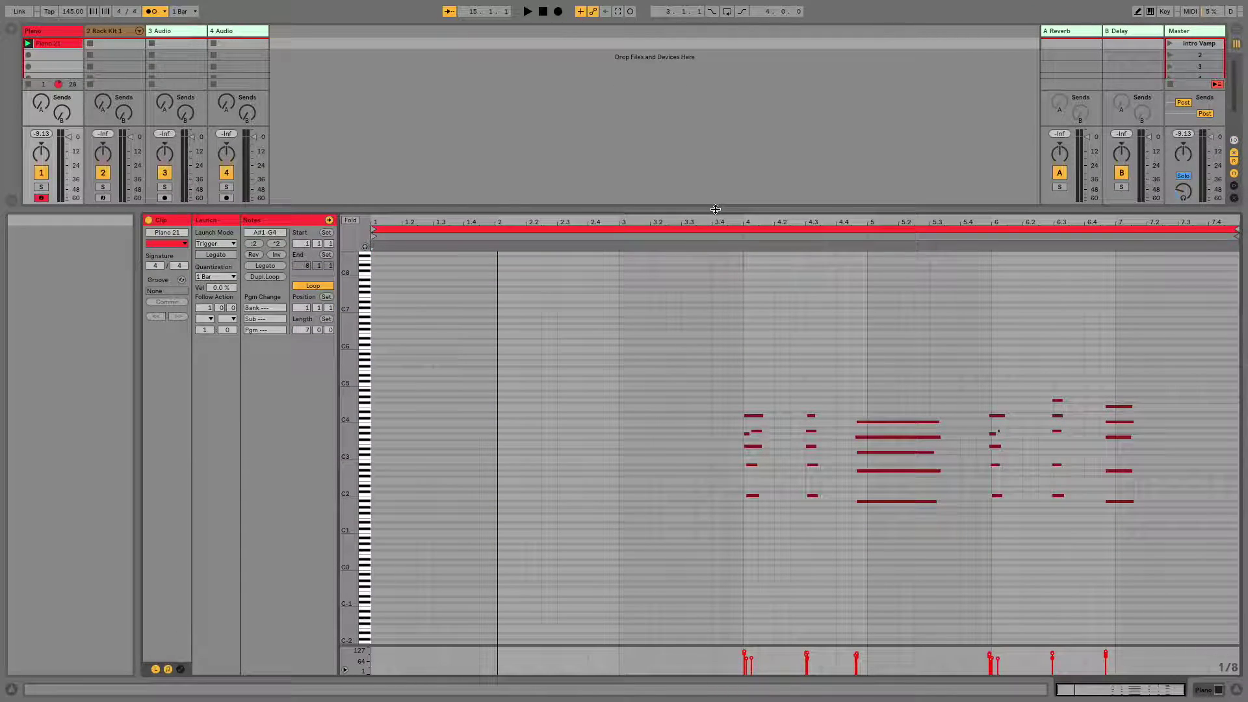
click(427, 229)
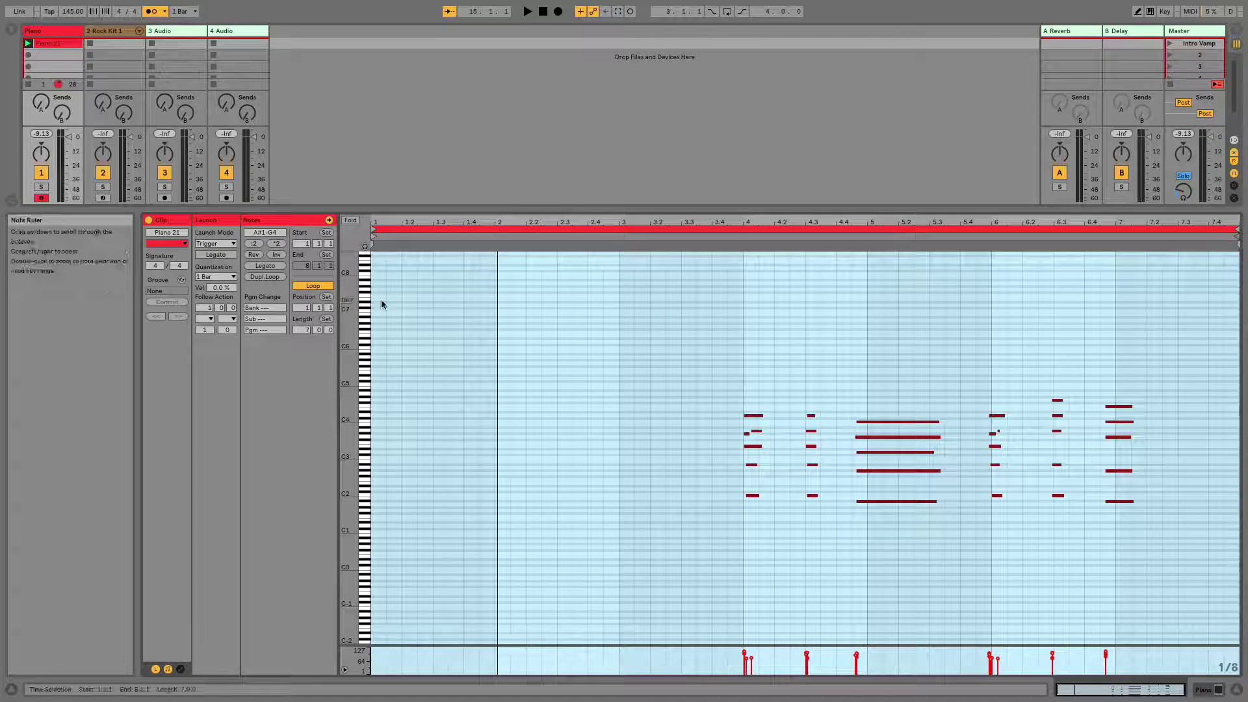
click(385, 234)
drag(499, 256, 738, 290)
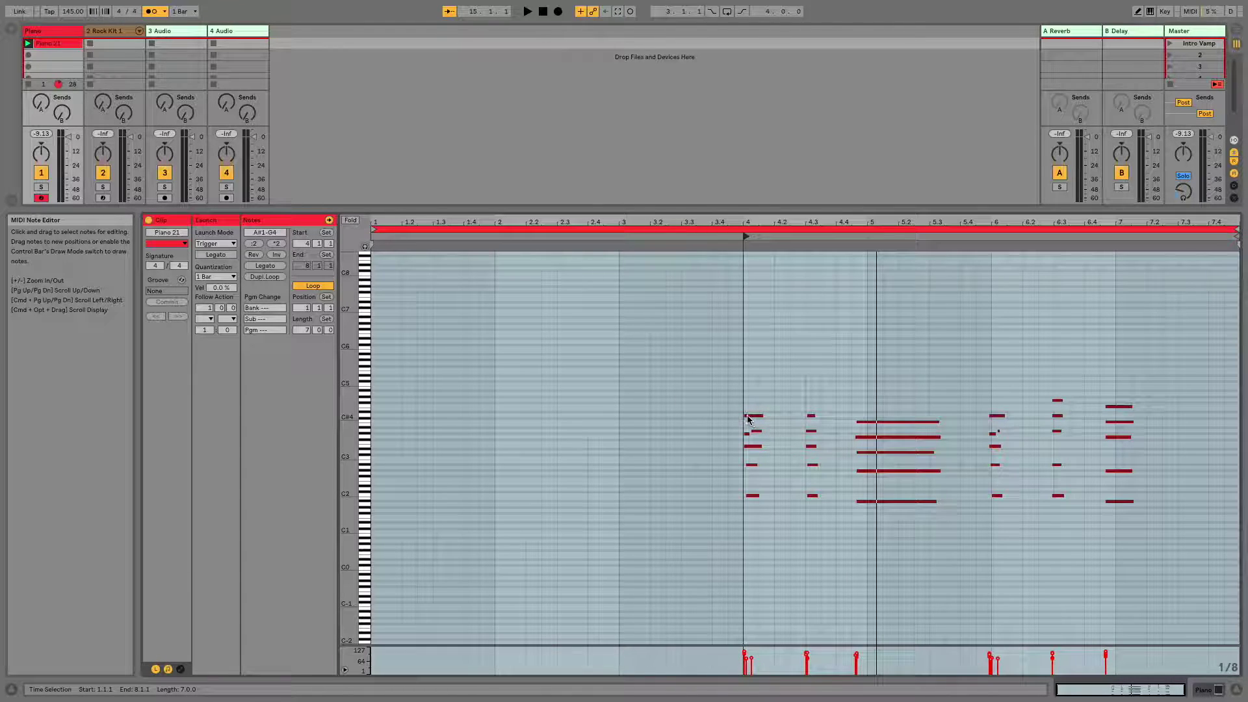
- Keep the clip start at bar 4 and move the loop start to bar 3
key(ctrl+a)
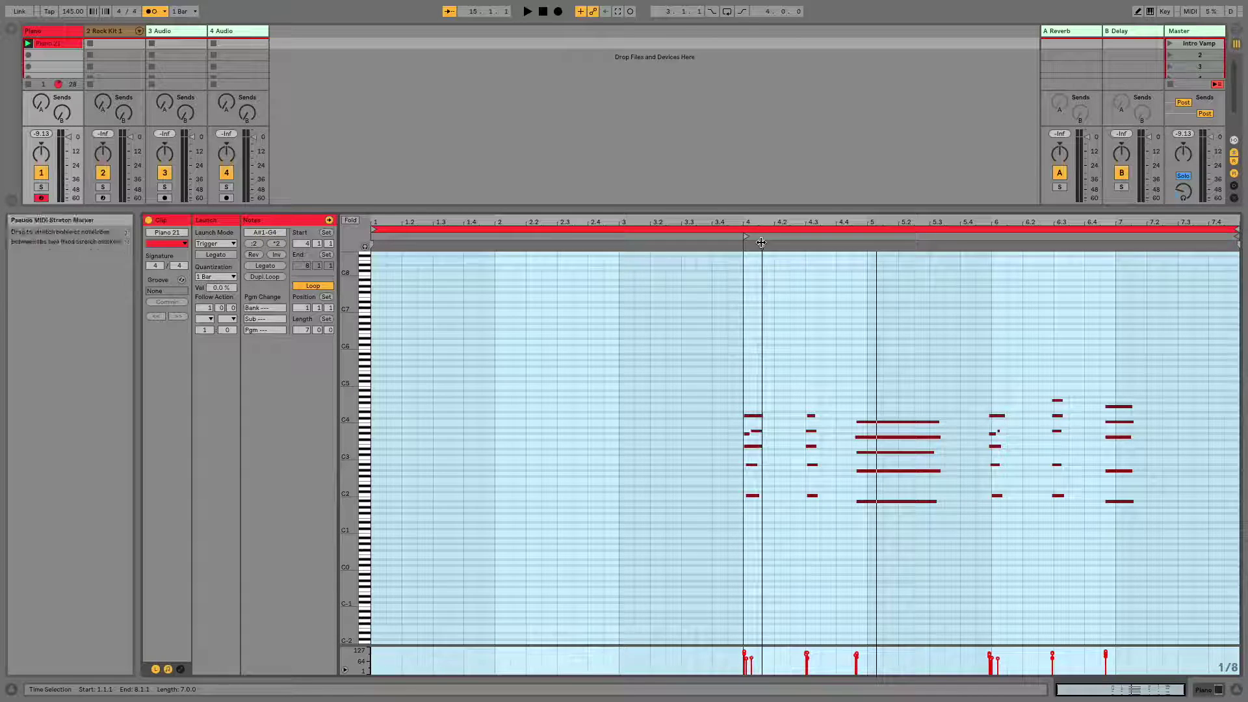
drag(744, 237, 680, 263)
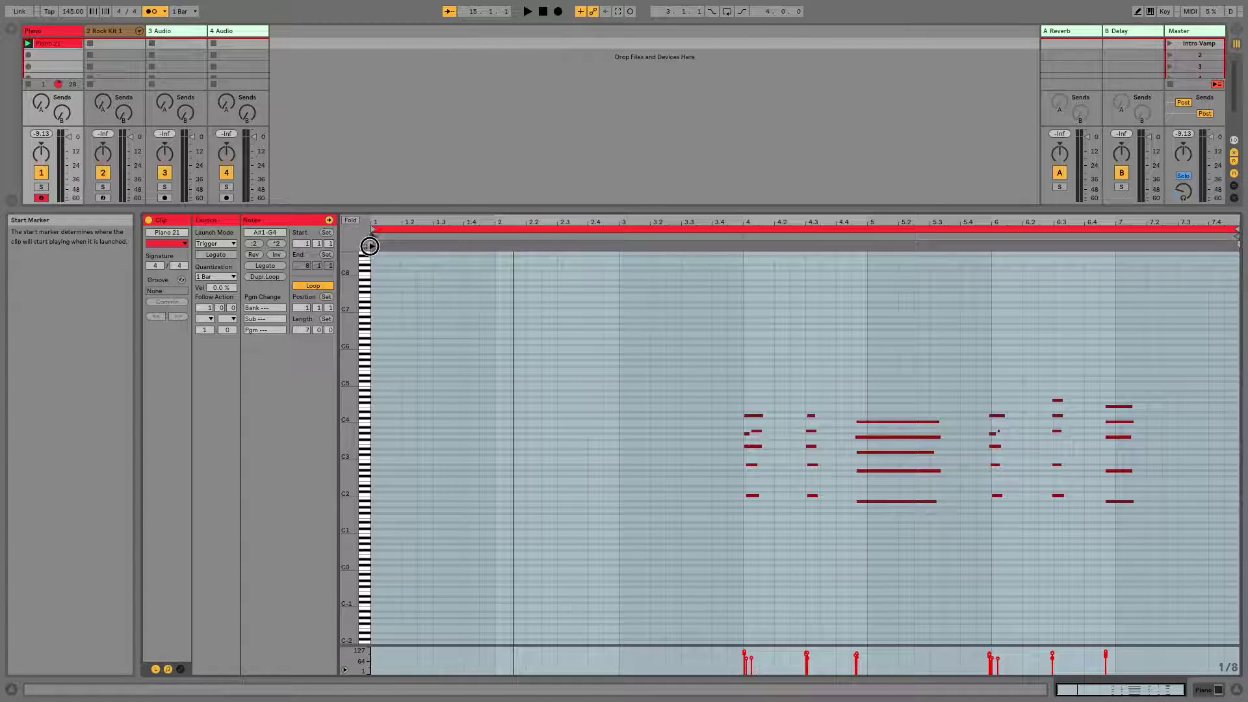
drag(681, 263, 744, 262)
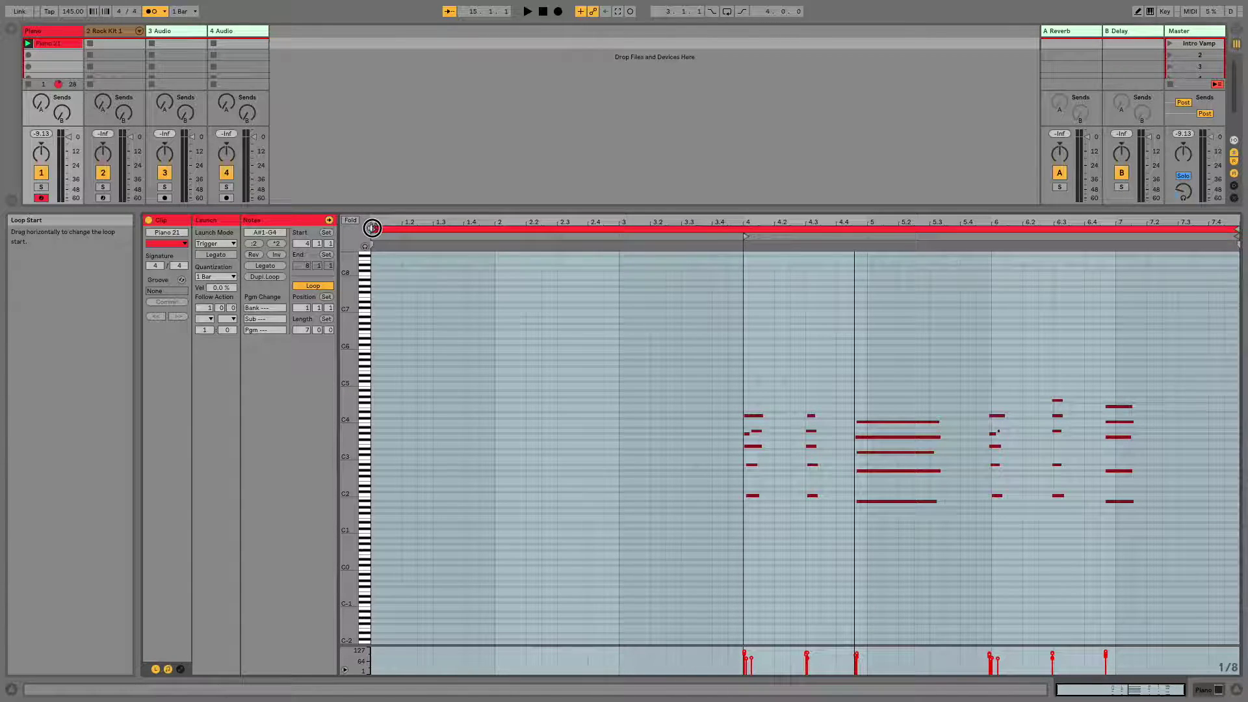
mouse_move(374, 245)
mouse_down()
mouse_move(556, 246)
mouse_move(743, 270)
mouse_up()
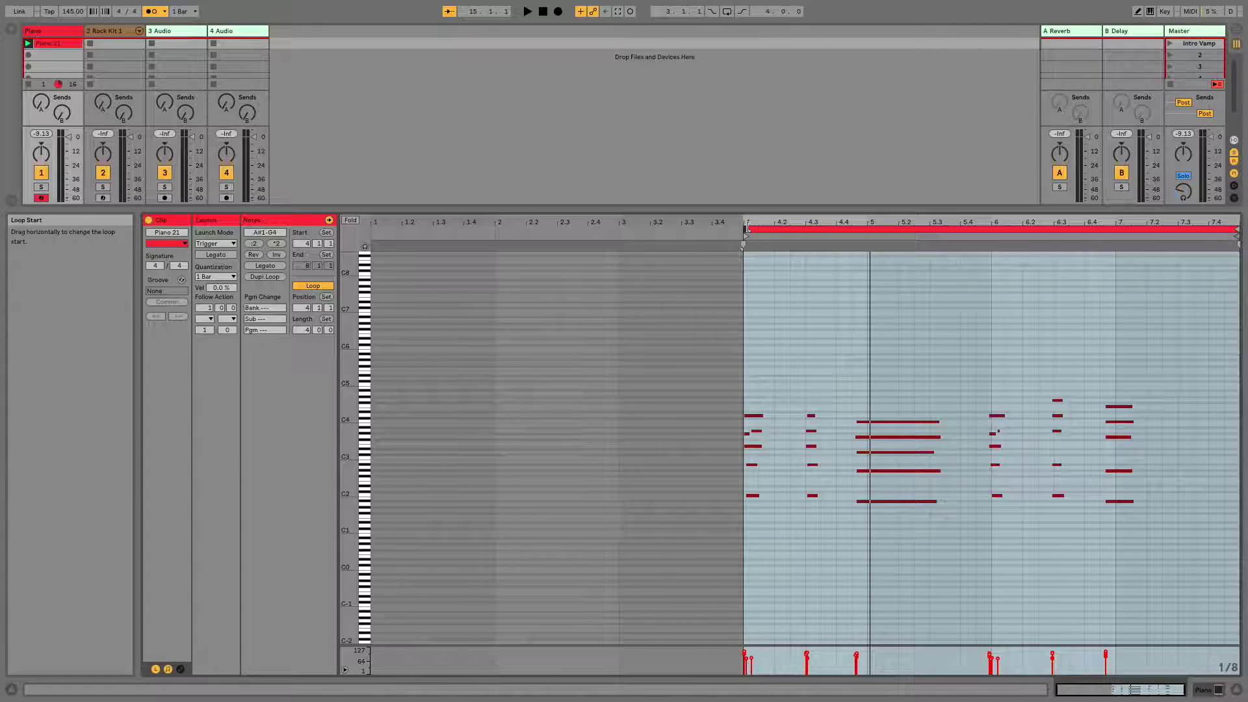
drag(748, 227, 622, 238)
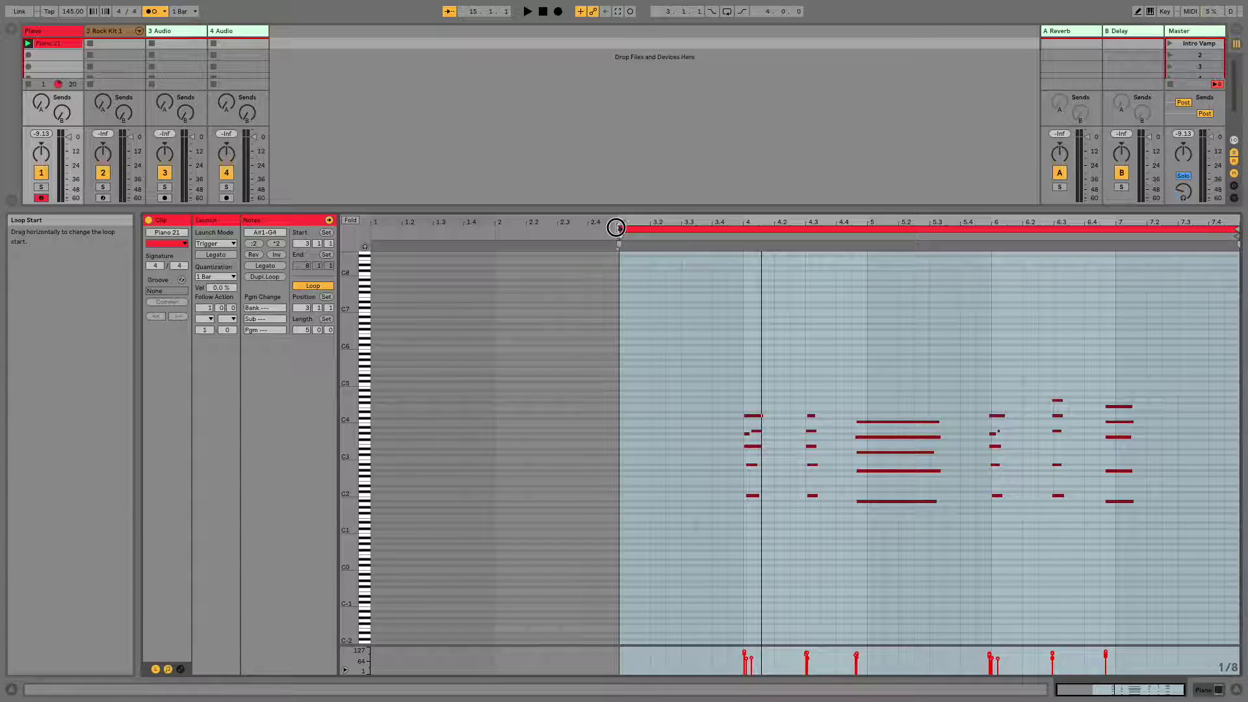
click(745, 253)
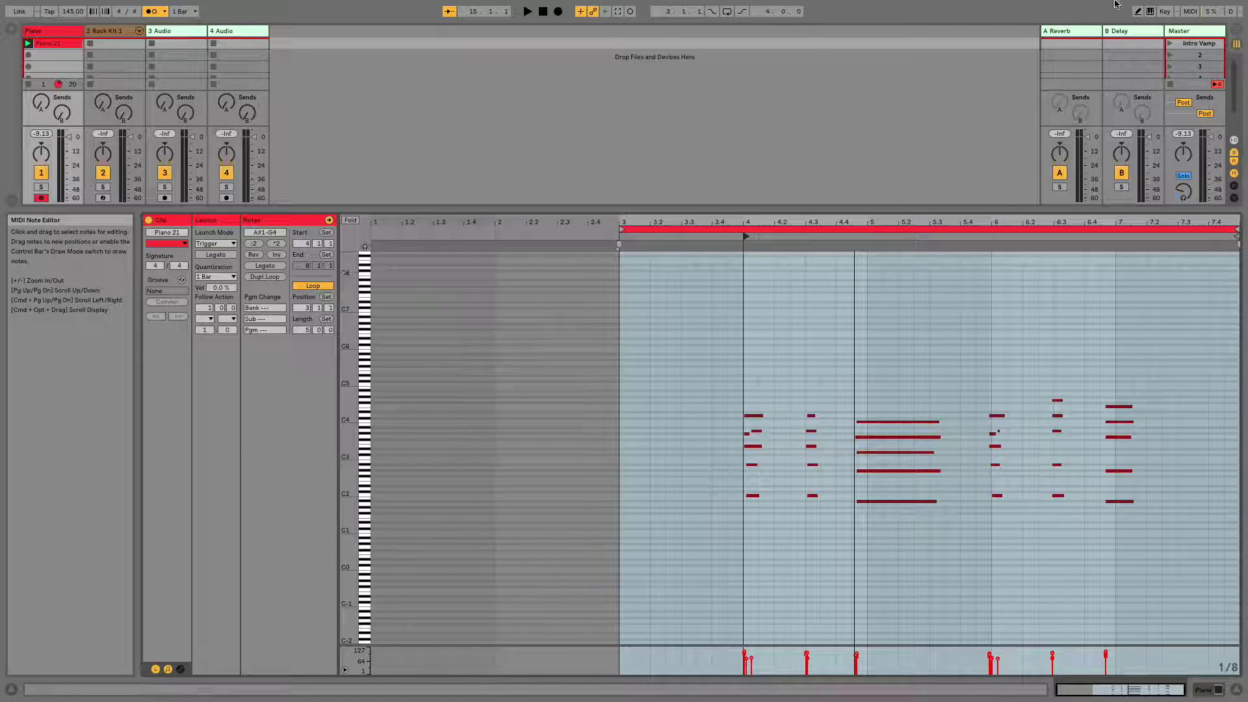
- Move the piano loop start to bar 4, launch Intro Vamp, then stop all clips
drag(622, 227, 741, 228)
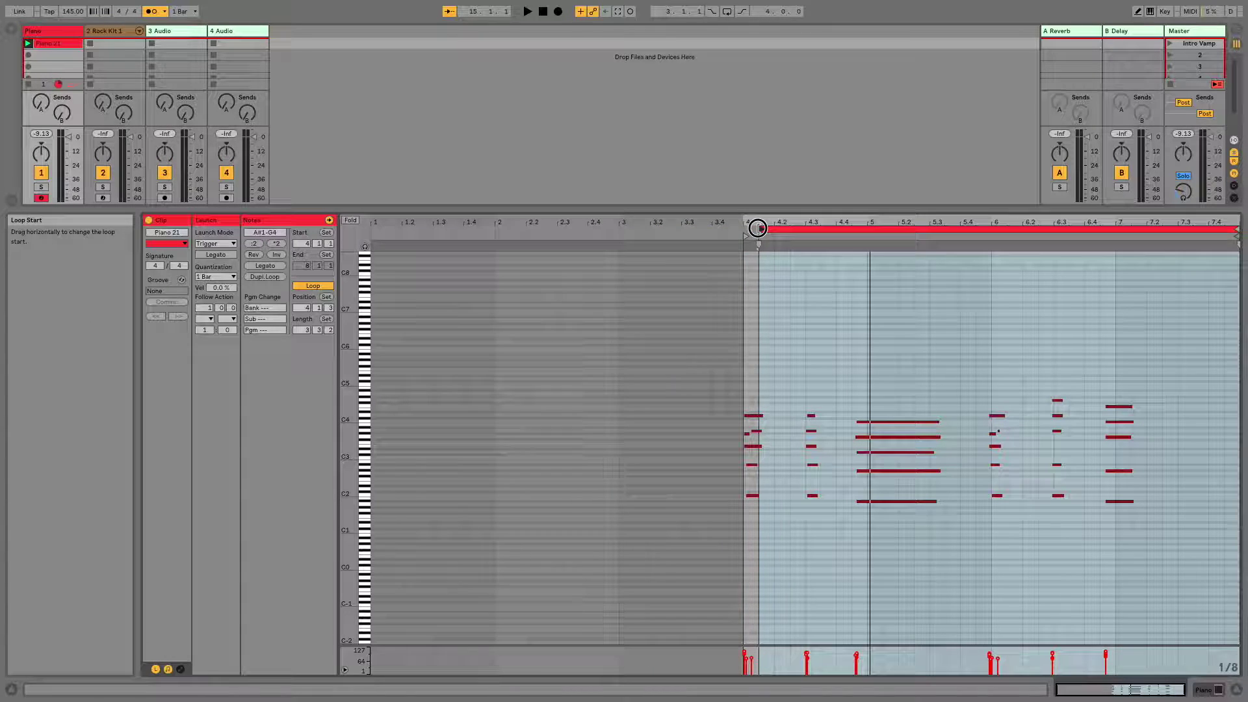
click(1174, 46)
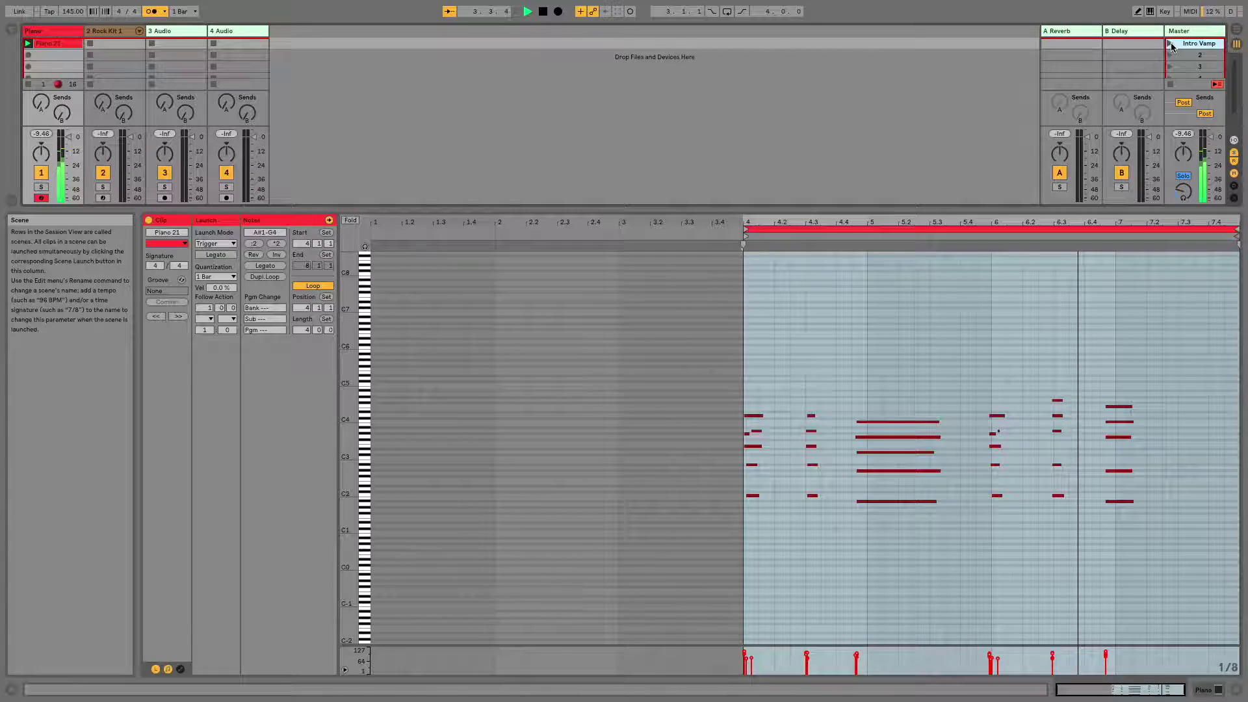
click(1174, 85)
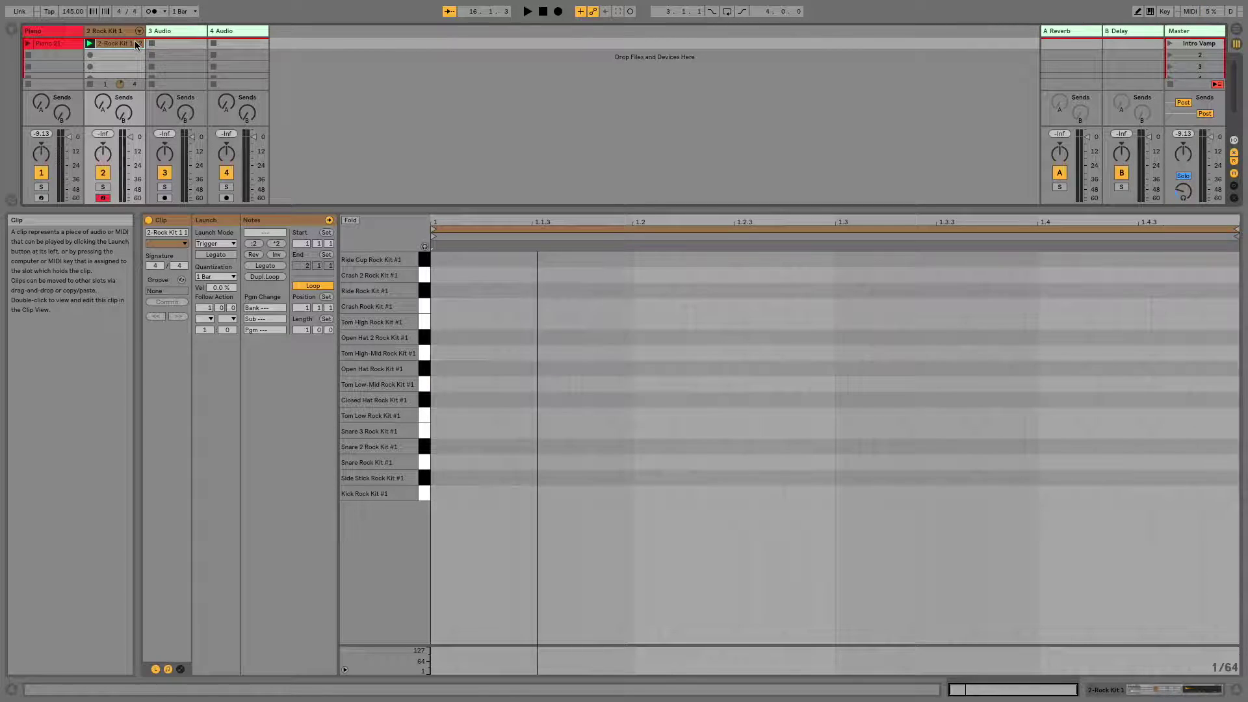
- Re-record the Rock Kit drum fill with the metronome on, then end its loop at bar 3
key(Delete)
click(152, 10)
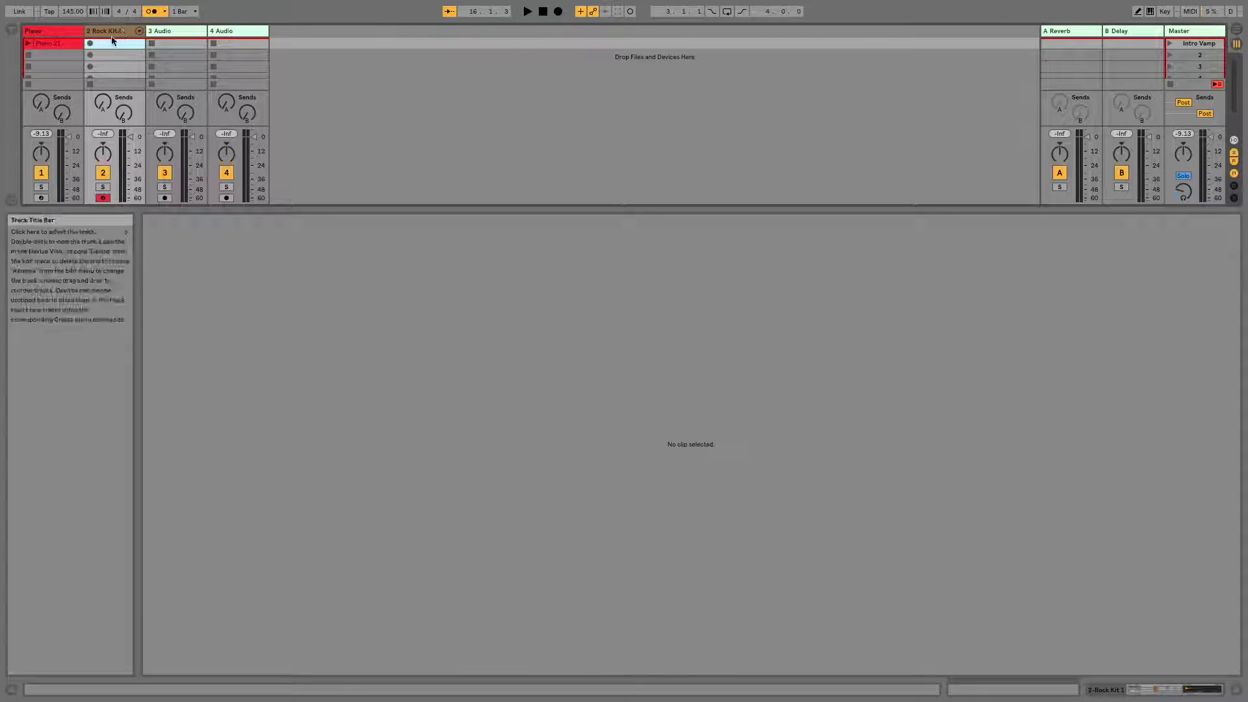
click(91, 44)
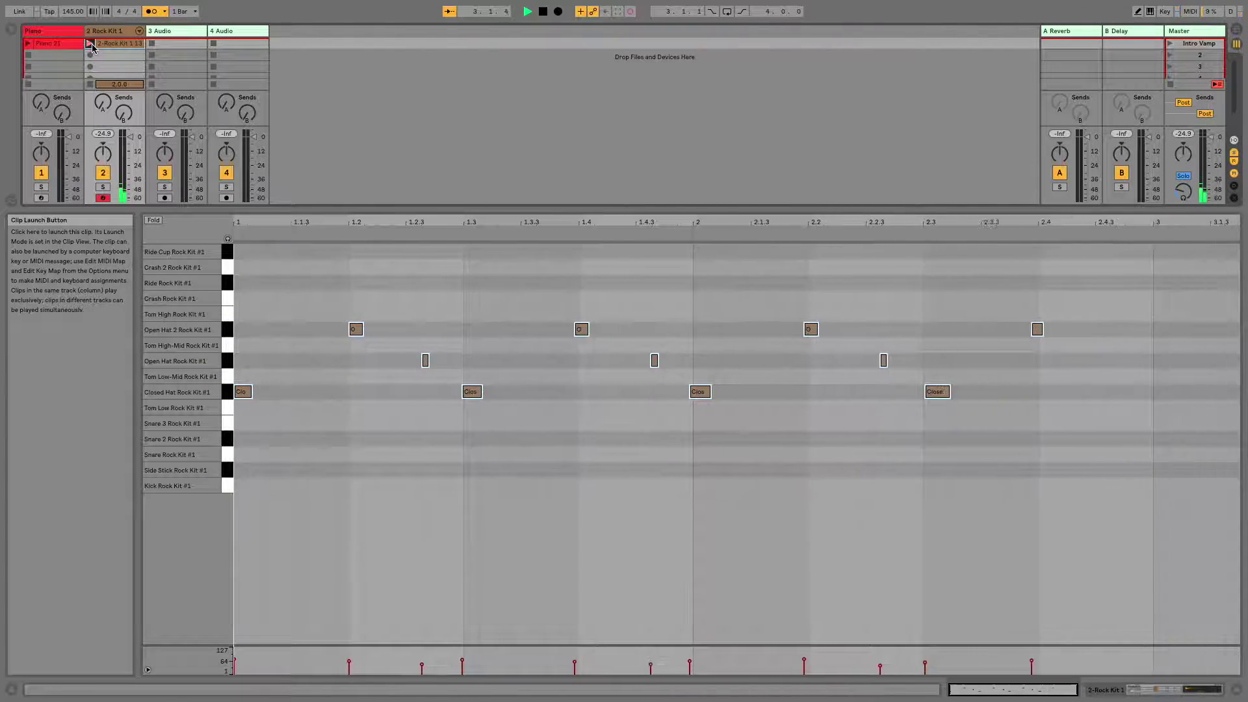
click(91, 45)
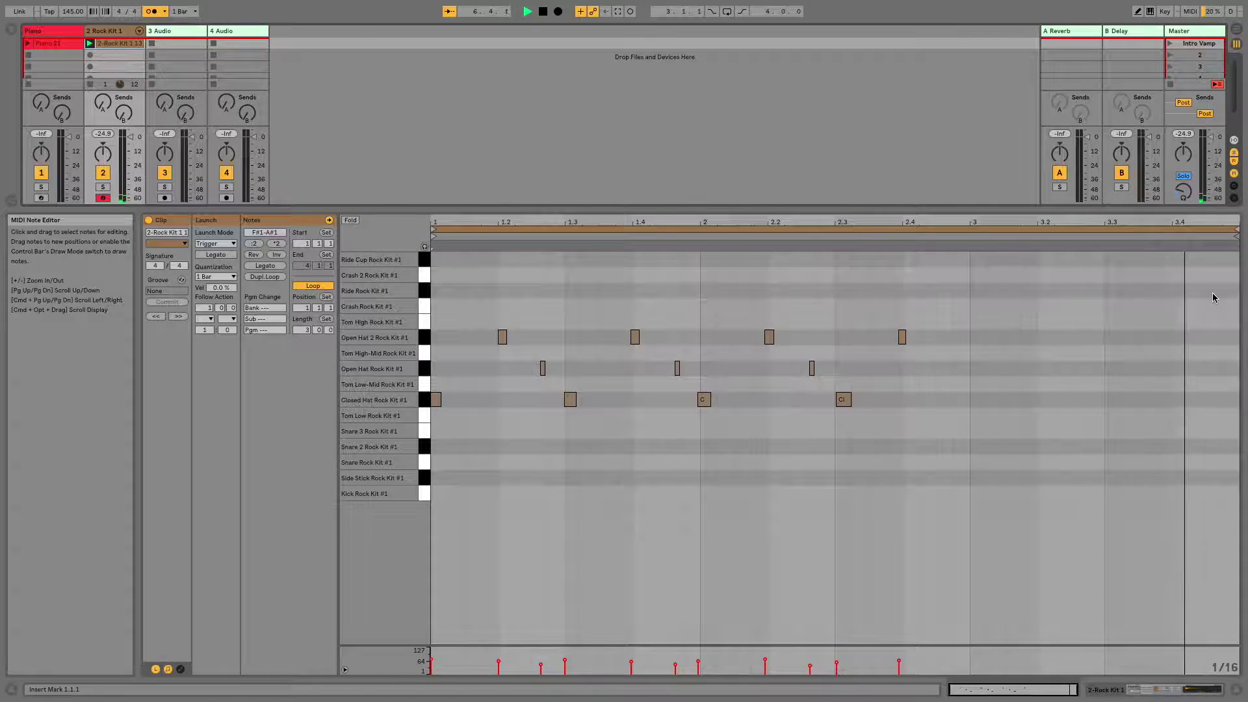
key(space)
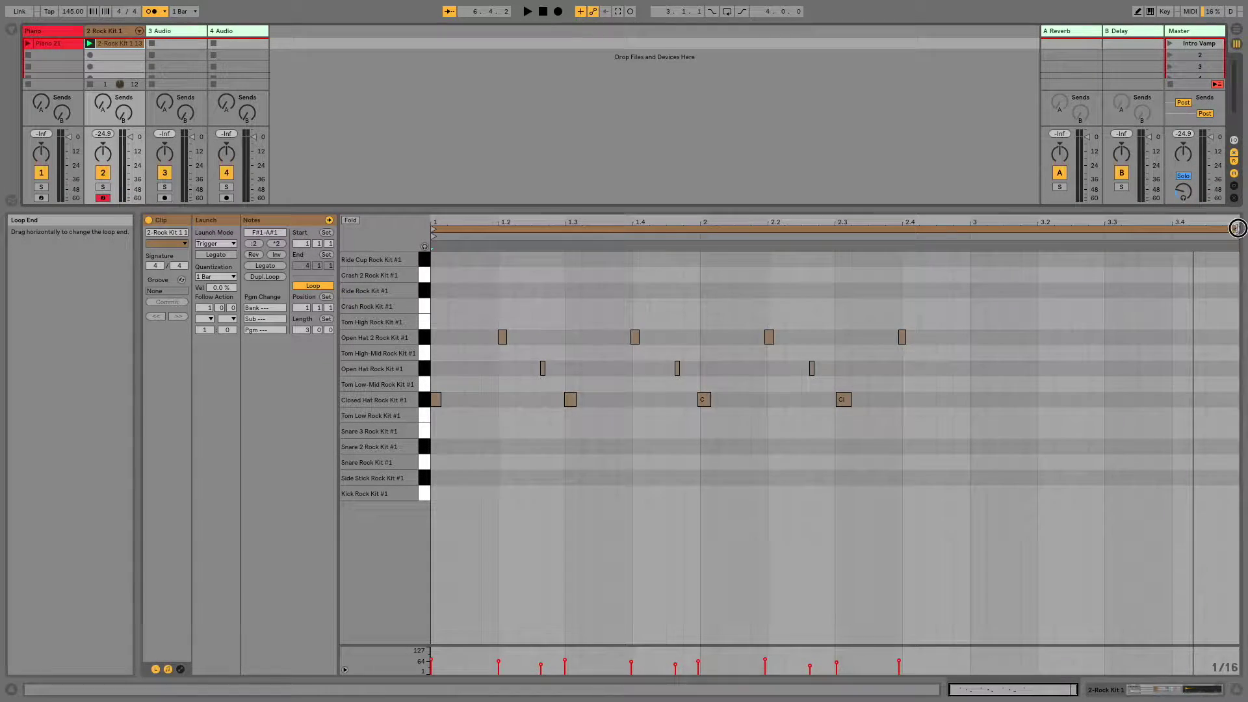
drag(1238, 228, 973, 241)
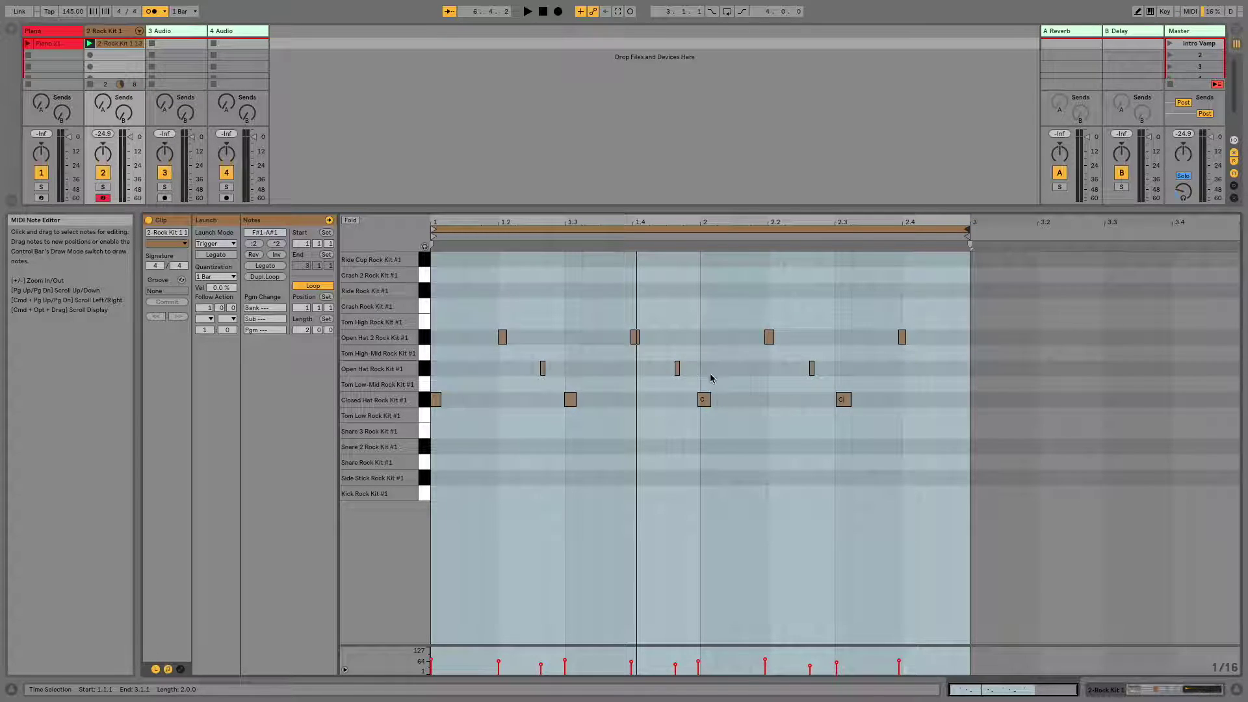
- Play the two-bar drum fill loop and launch the Intro Vamp scene
key(space)
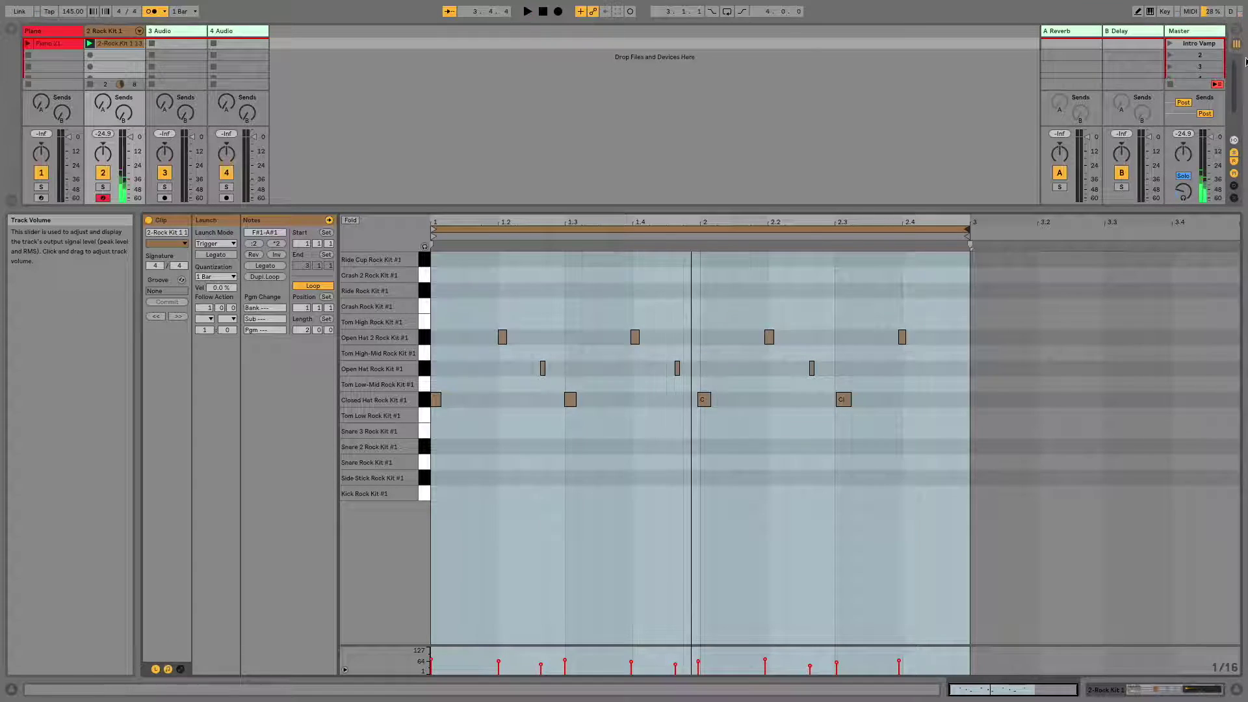
click(1174, 43)
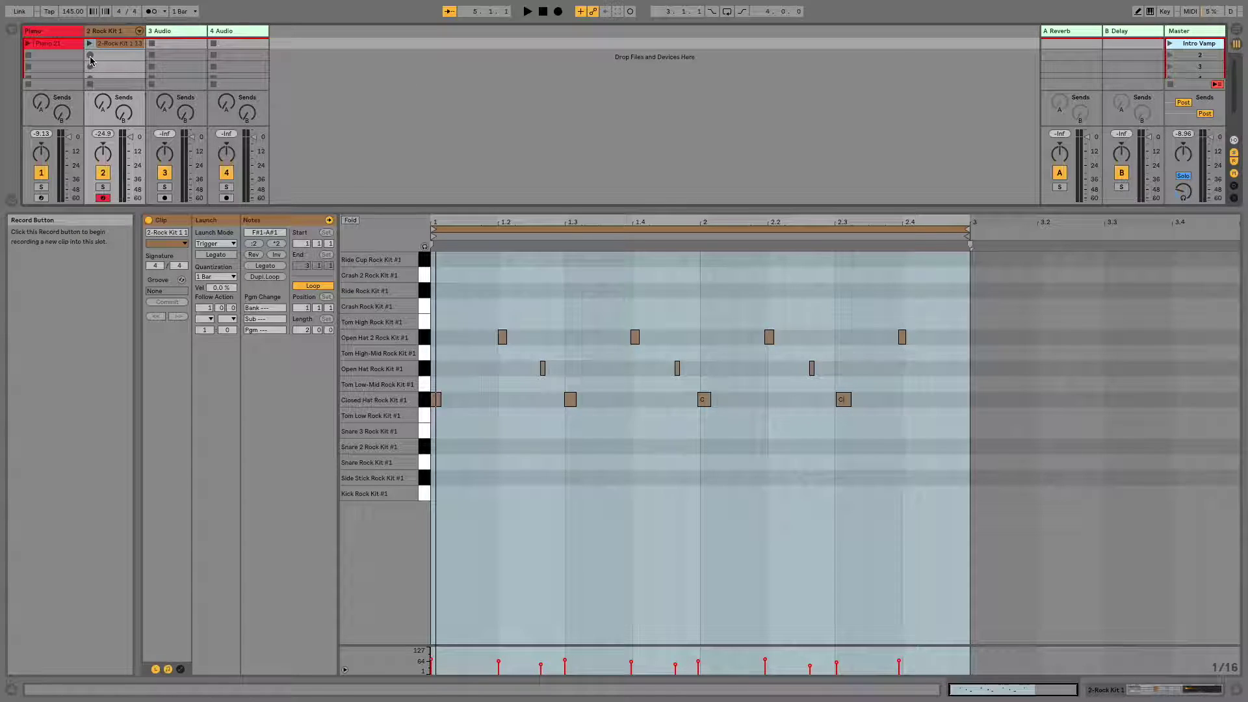
- Select an empty Rock Kit slot, then play the eight-bar beat from bar 8
click(127, 57)
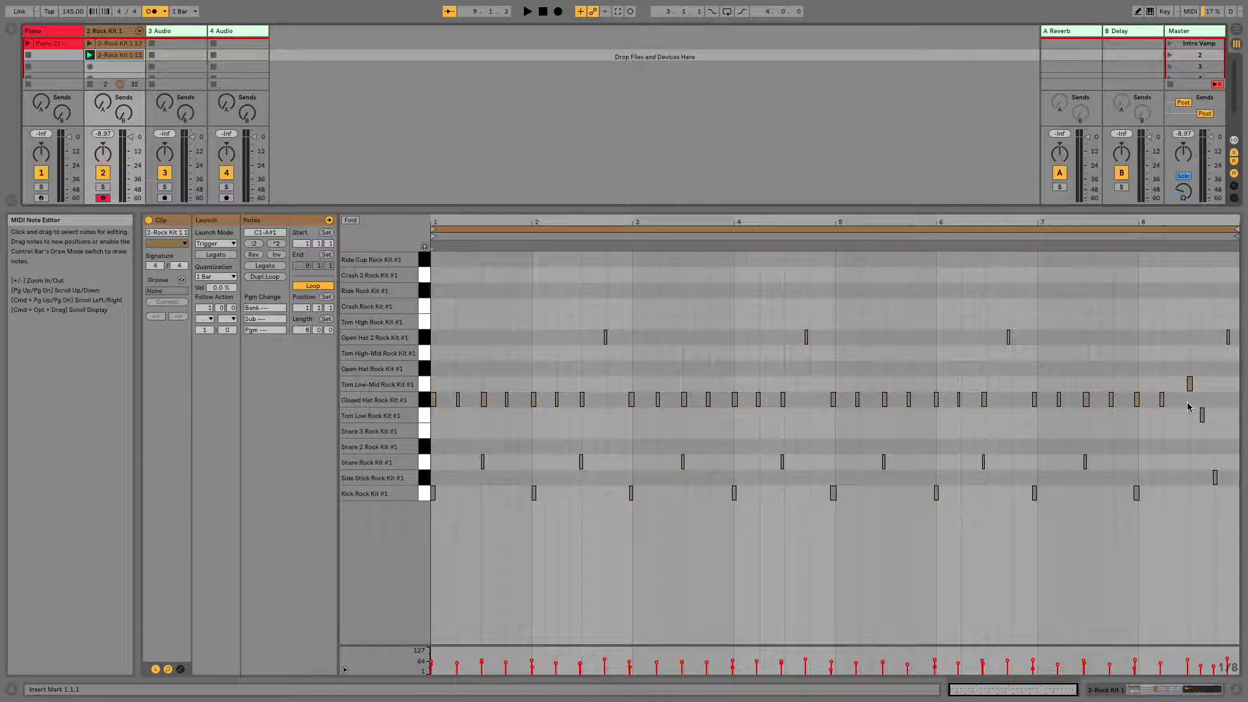
click(1138, 237)
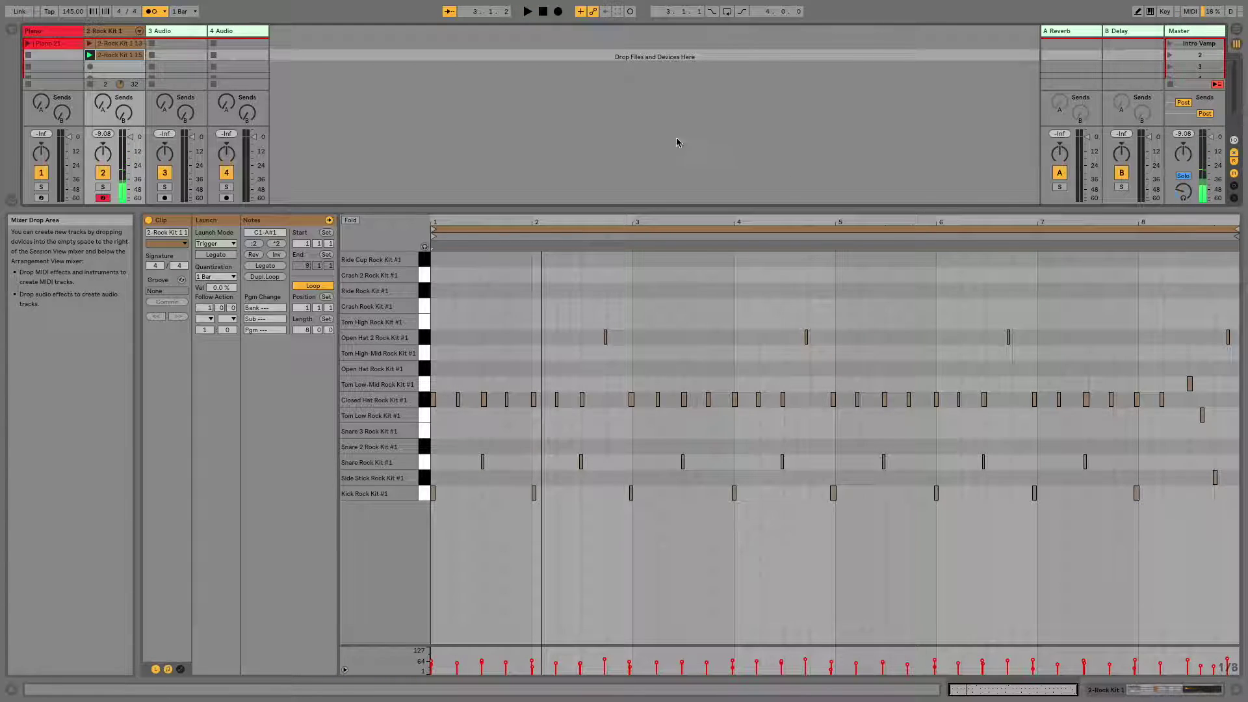
- Toggle the metronome, move the clip start toward the bar 8 fill, and zoom in
click(150, 11)
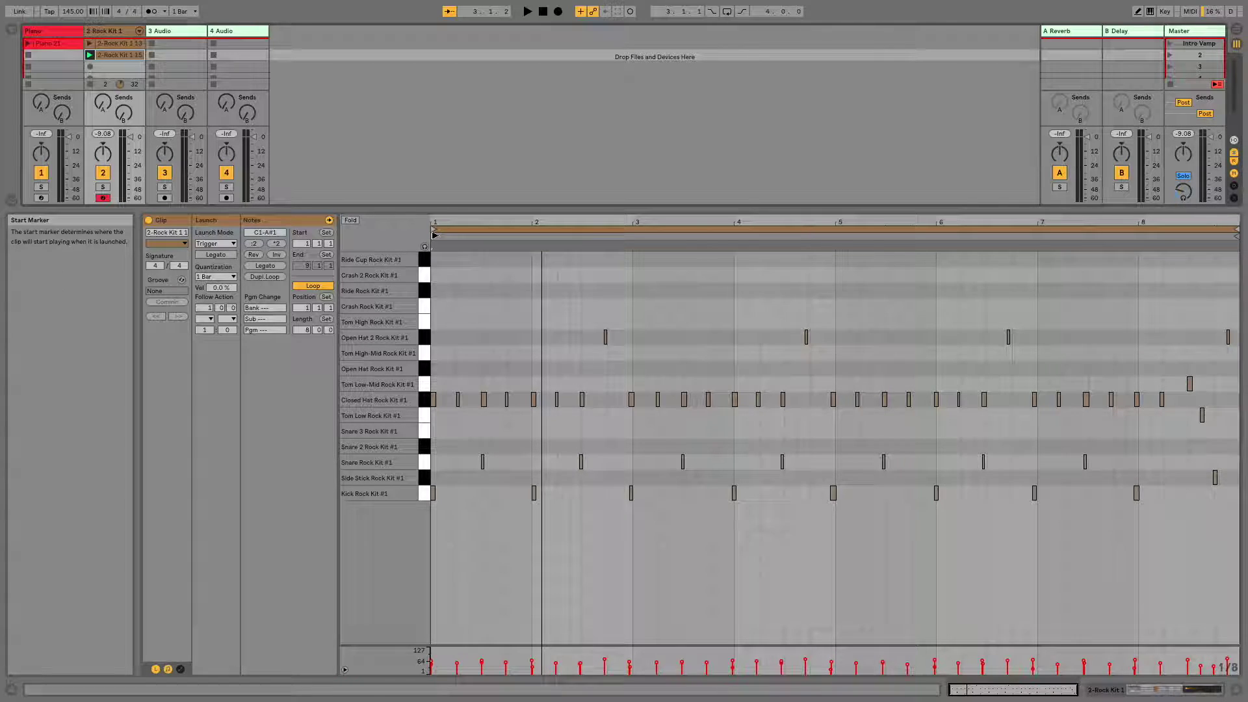
drag(447, 240, 473, 240)
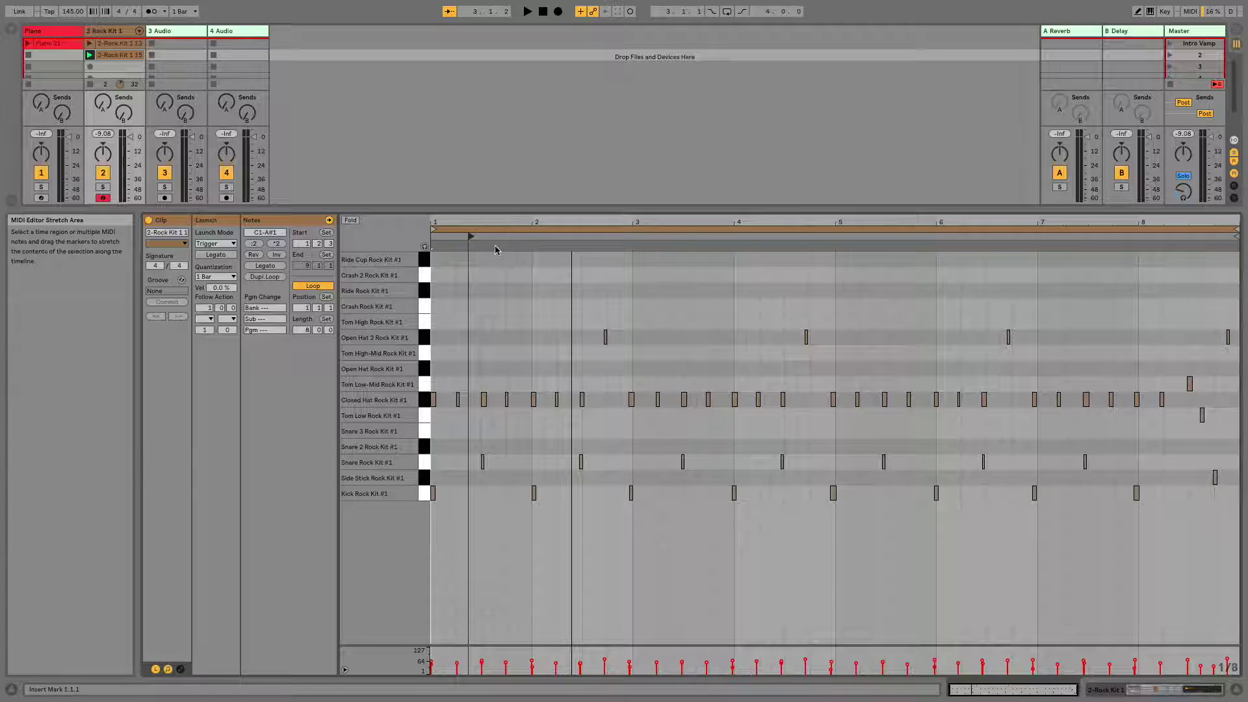
mouse_move(474, 237)
mouse_down()
mouse_move(1106, 289)
mouse_move(1186, 281)
mouse_up()
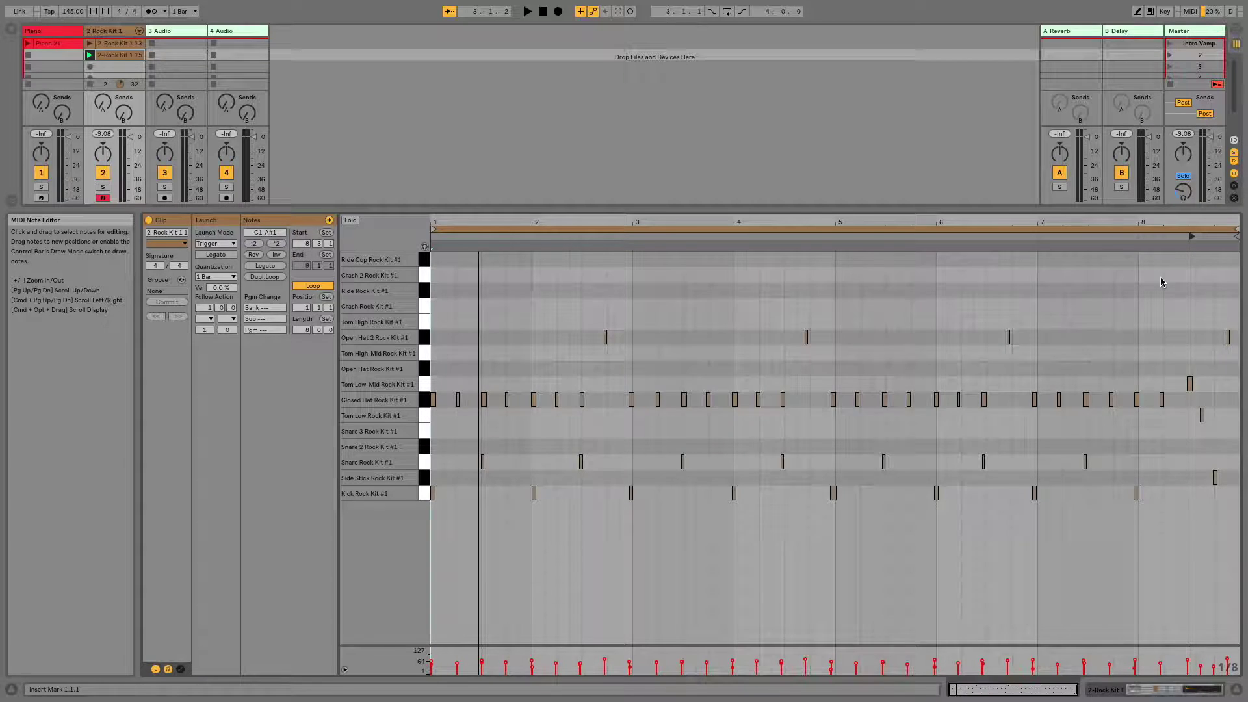
key(plus)
key(plus)
key(plus)
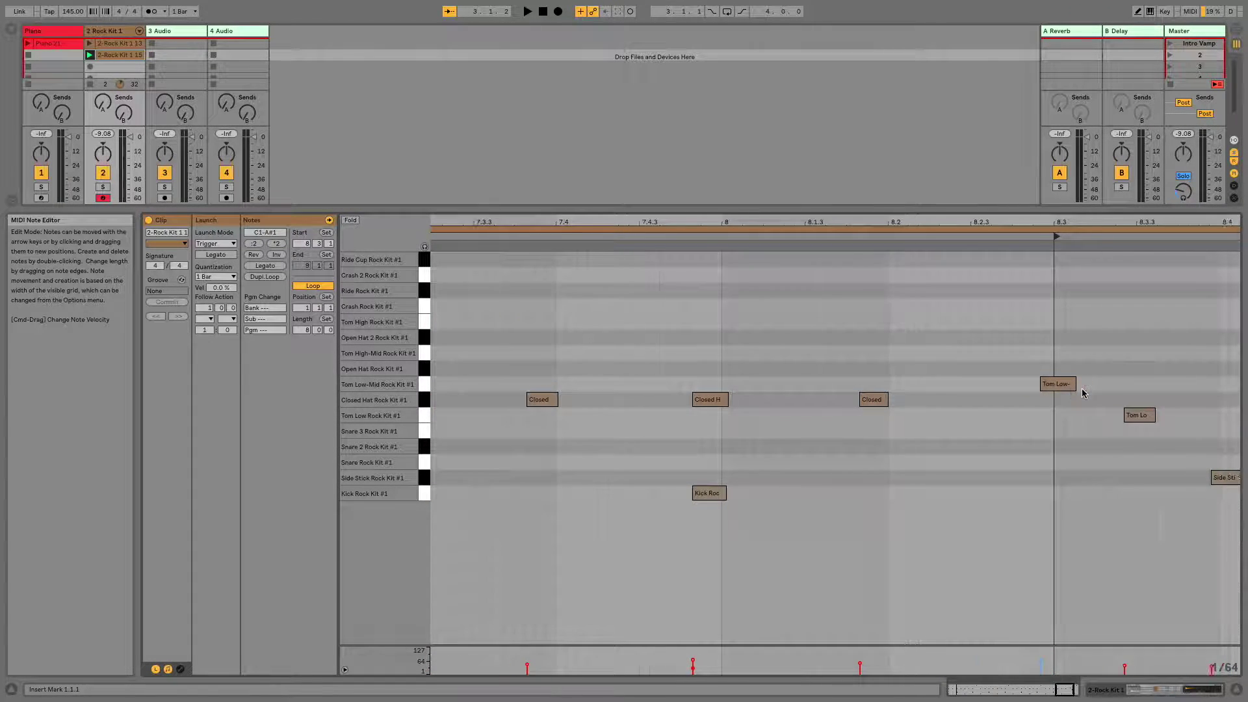
scroll(963, 405, right, 3)
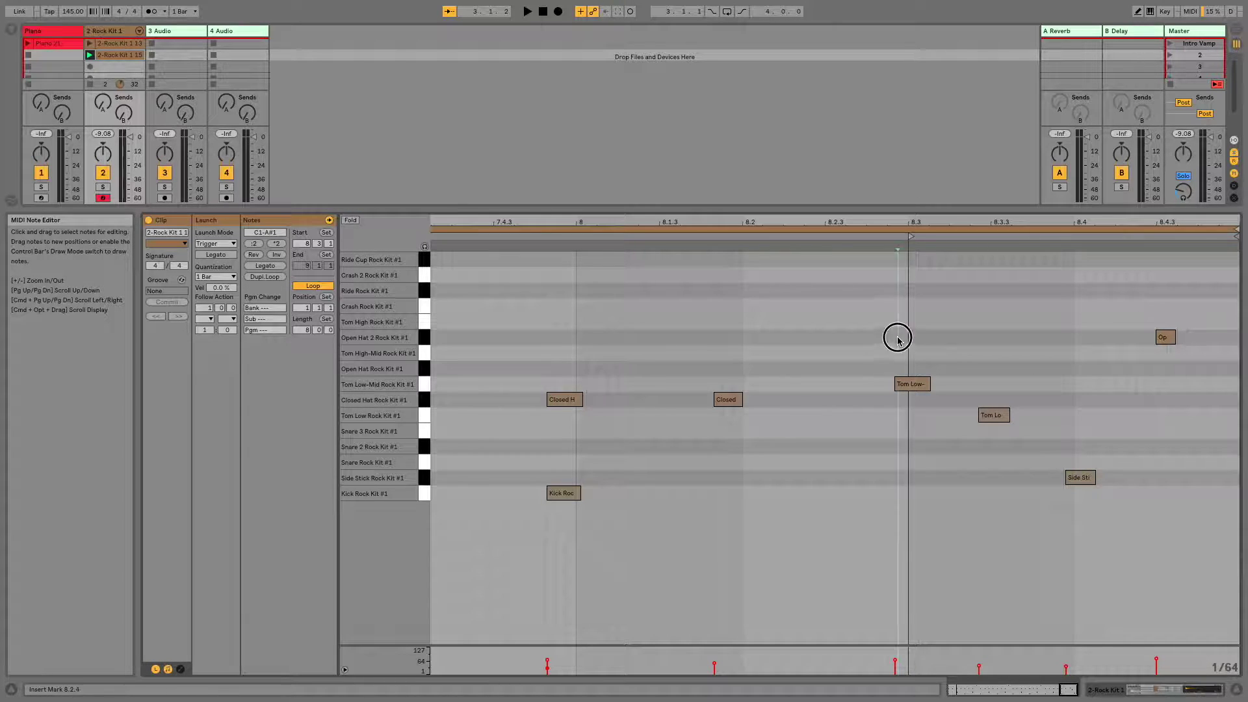
- Select the four fill notes in bar 8 and quantize them to the grid
drag(898, 338, 1101, 496)
click(1041, 317)
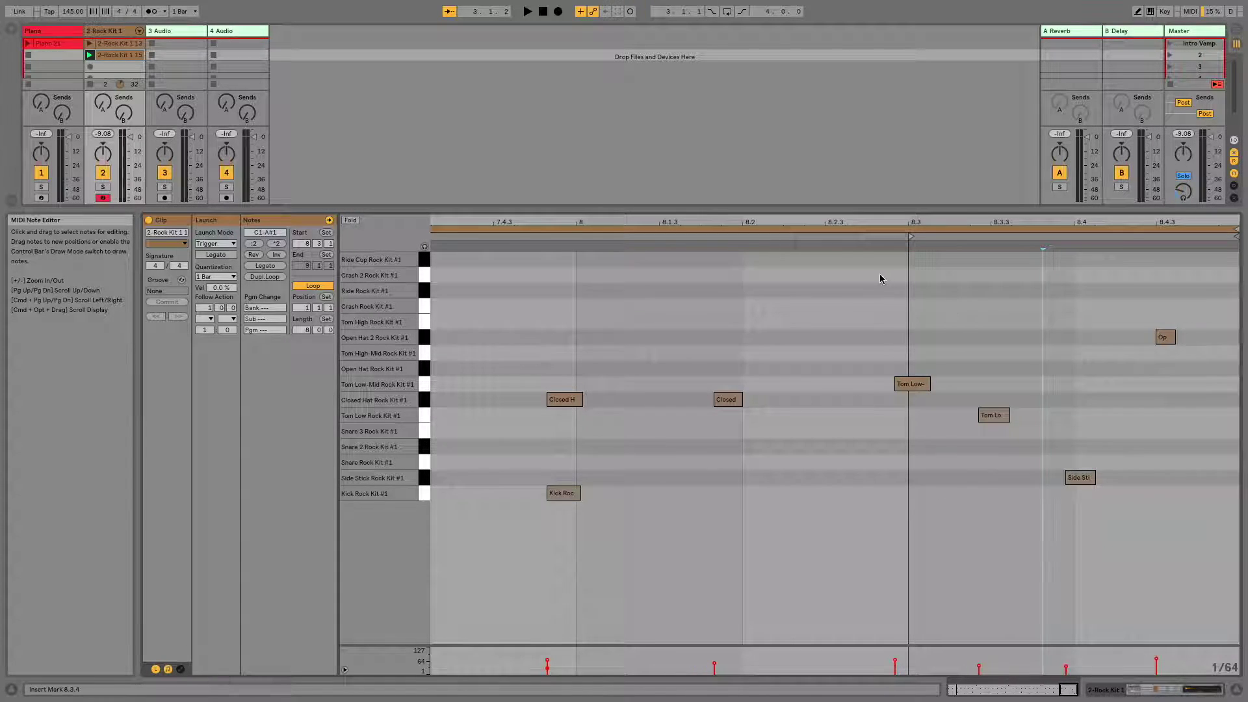
drag(880, 279, 1187, 506)
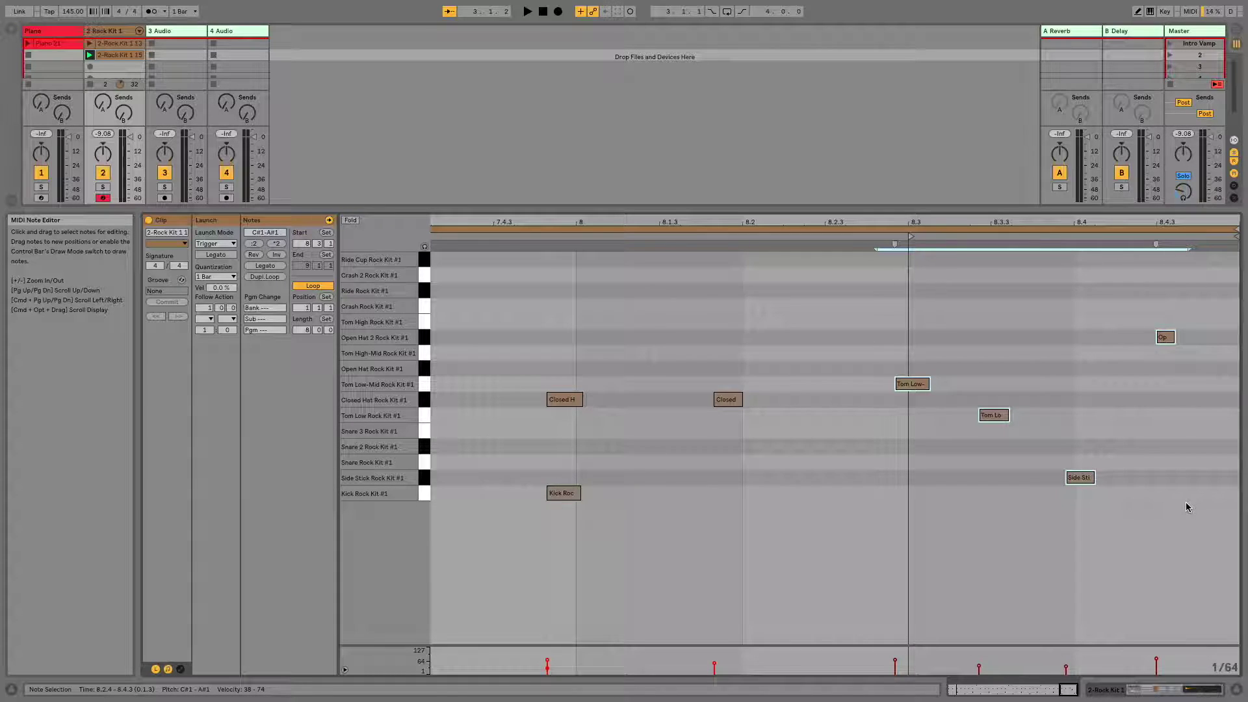
key(ctrl+u)
key(ctrl+l)
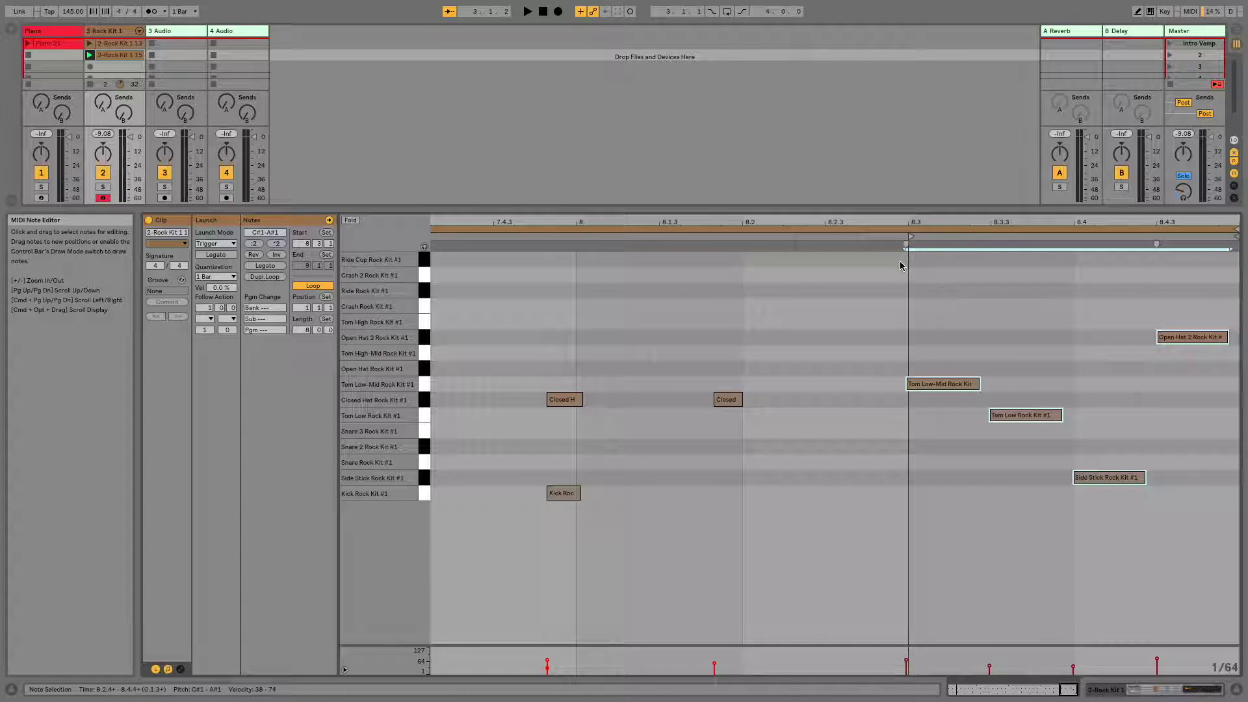
- Shift the Tom Low-Mid note one grid step later and play back the fill
click(955, 387)
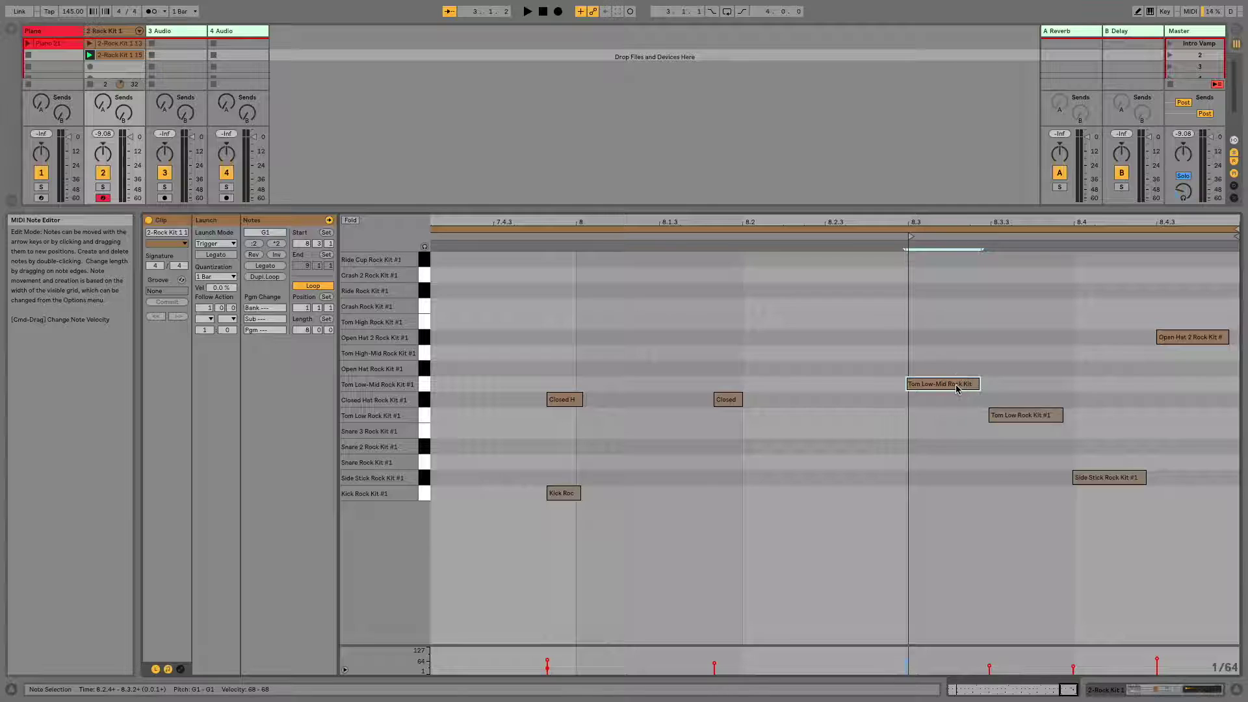
key(Right)
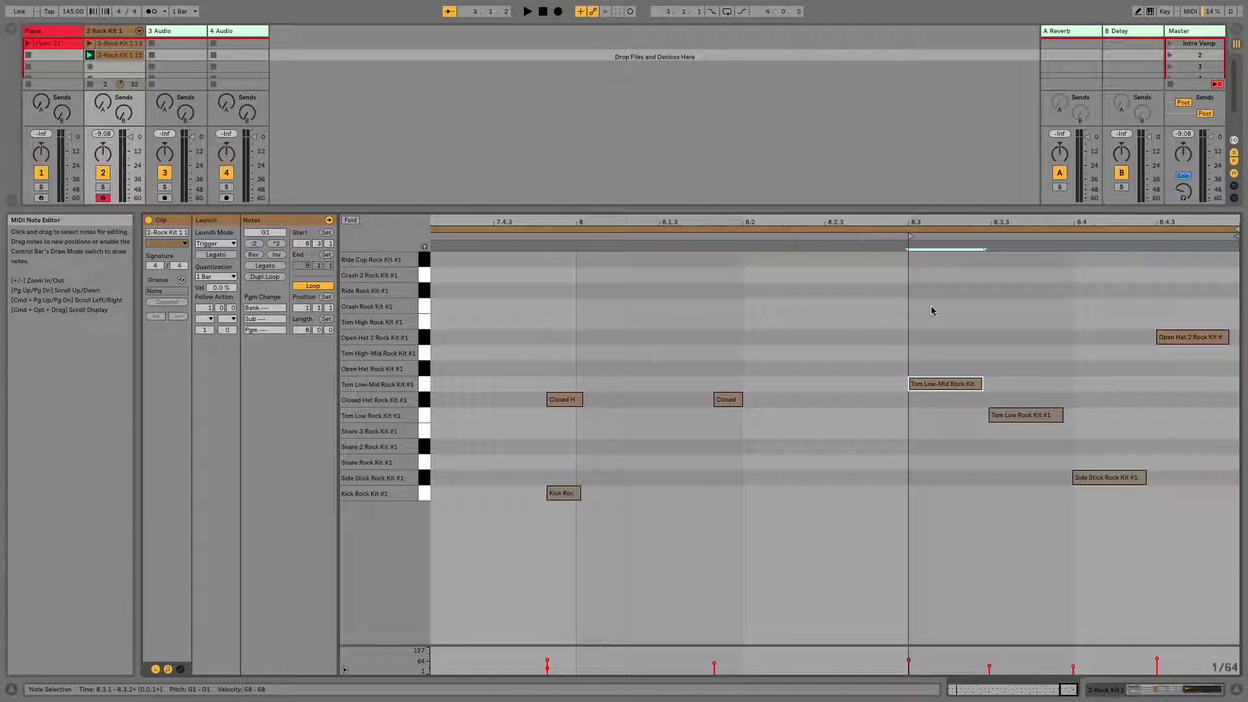
key(space)
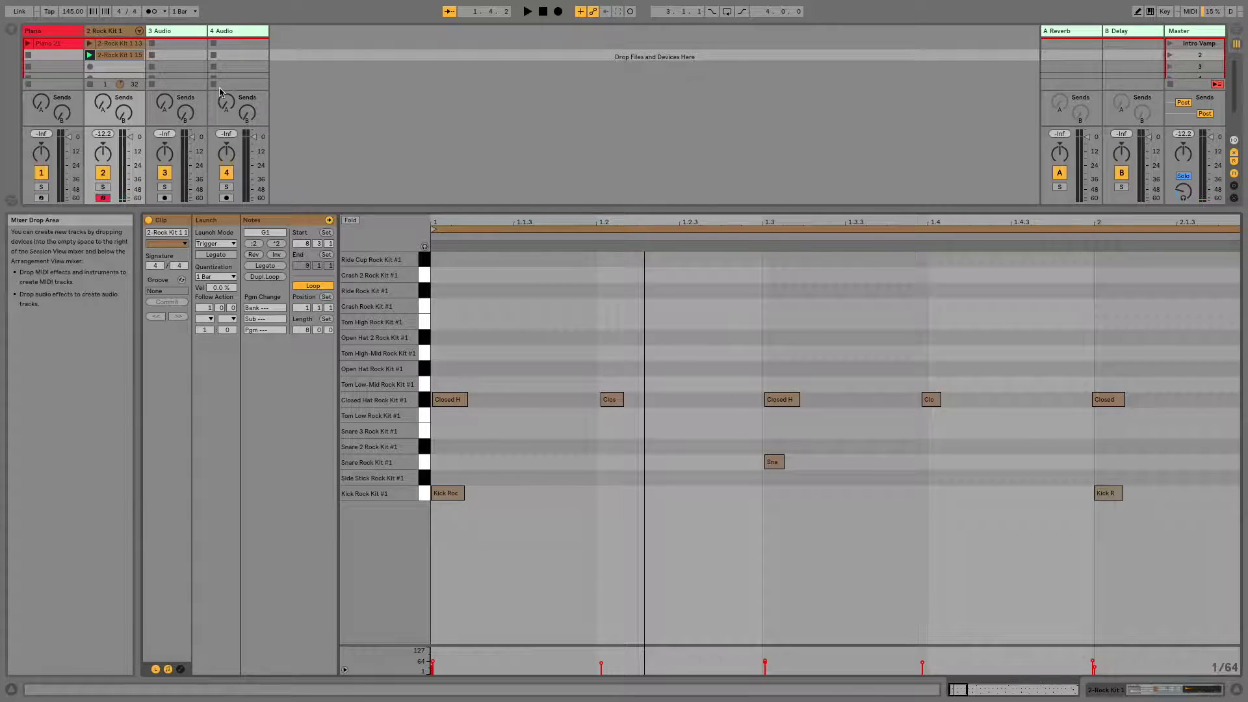
drag(888, 220, 501, 223)
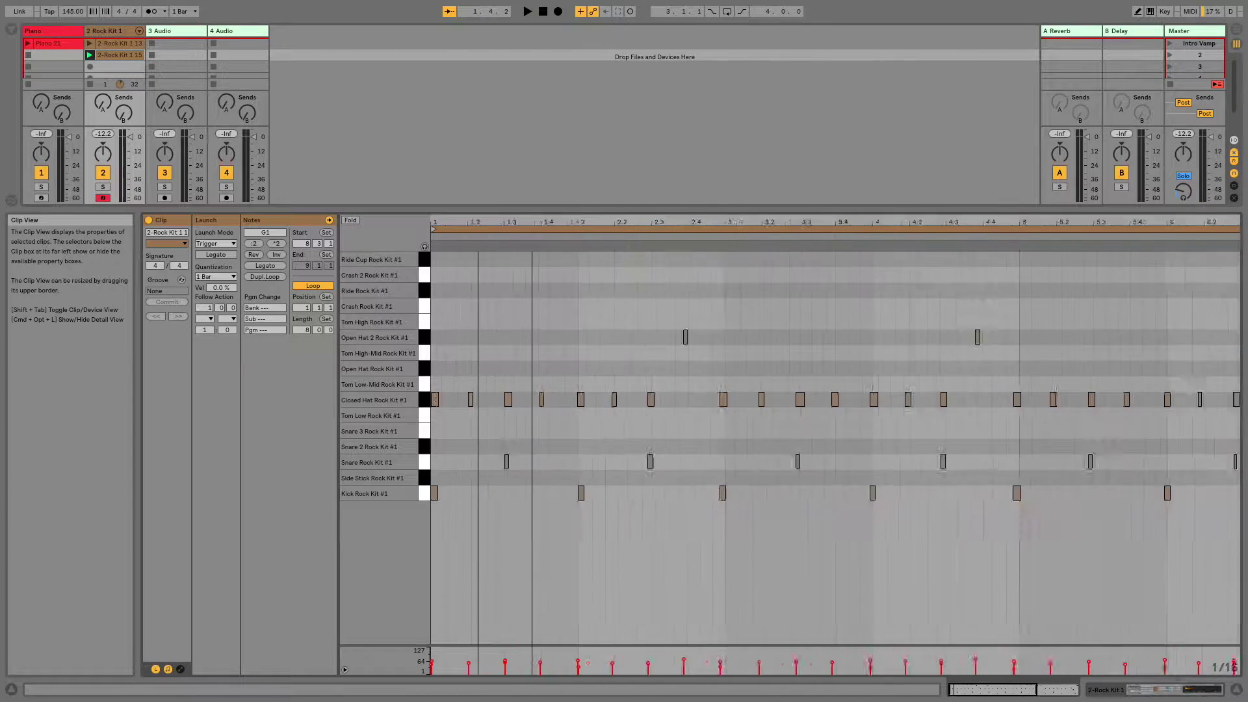
click(1169, 56)
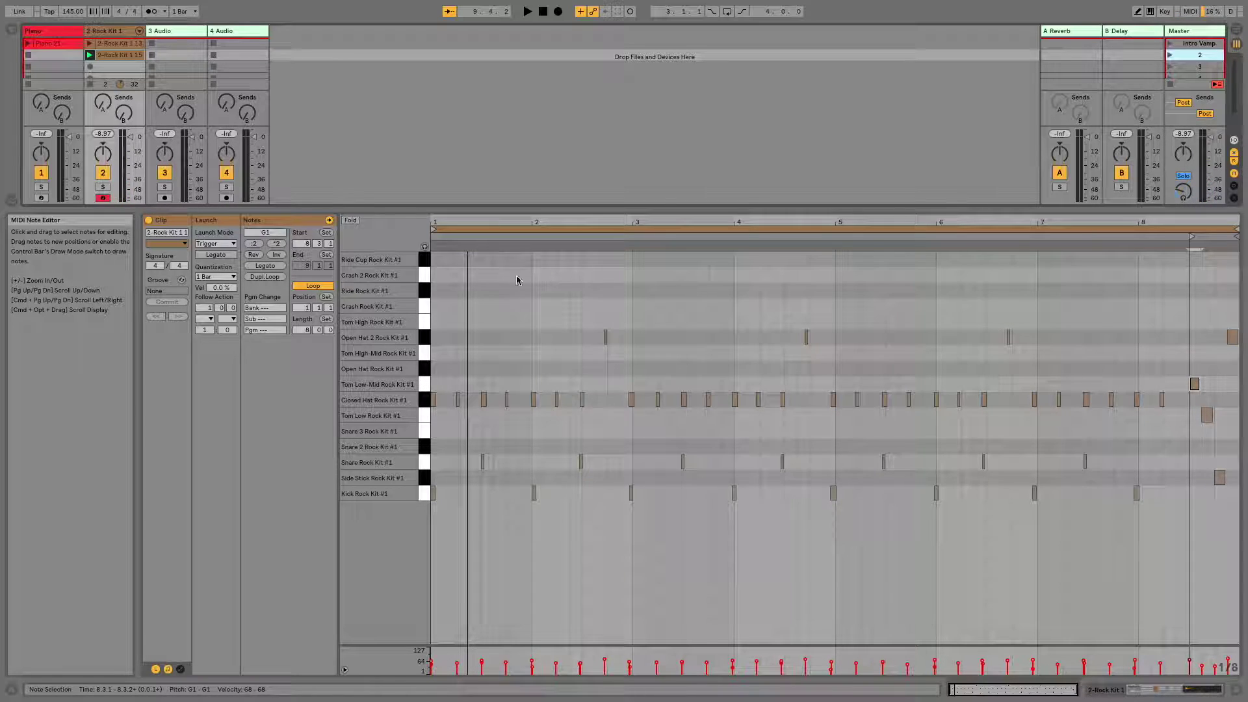
- Select all drum notes, lengthen them with Shift+Right, and play the clip
click(438, 289)
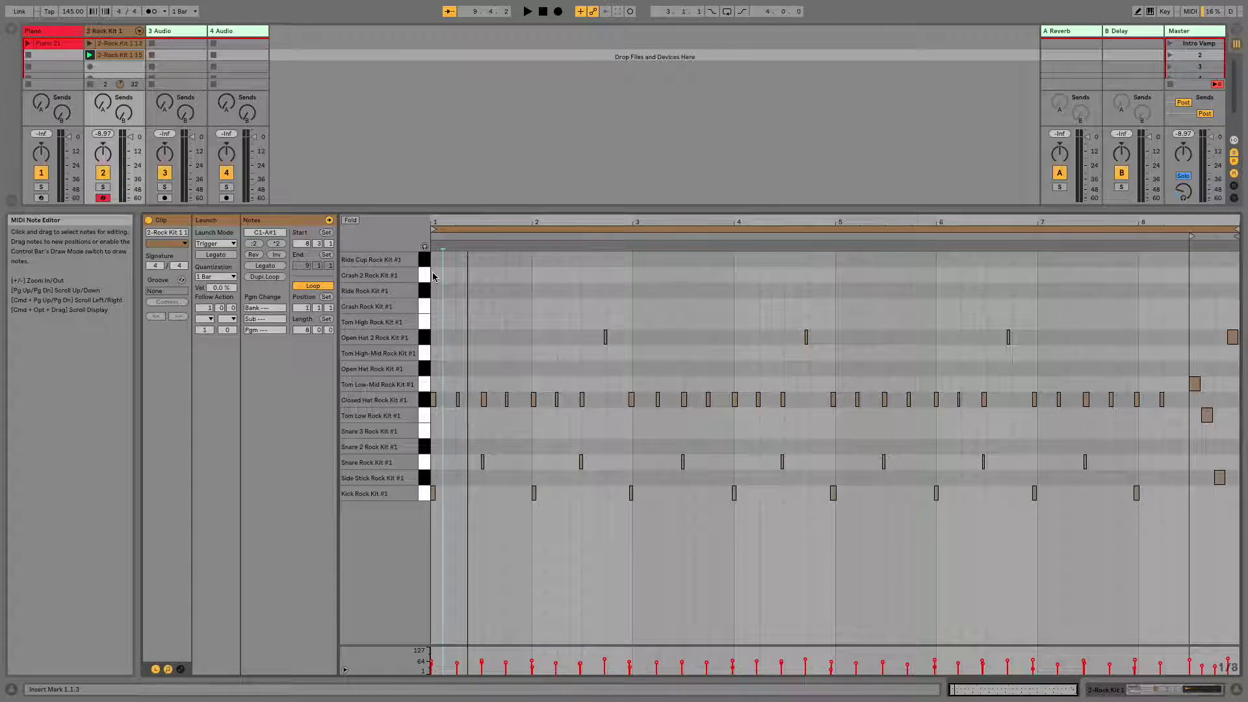
key(ctrl+a)
key(shift+Right)
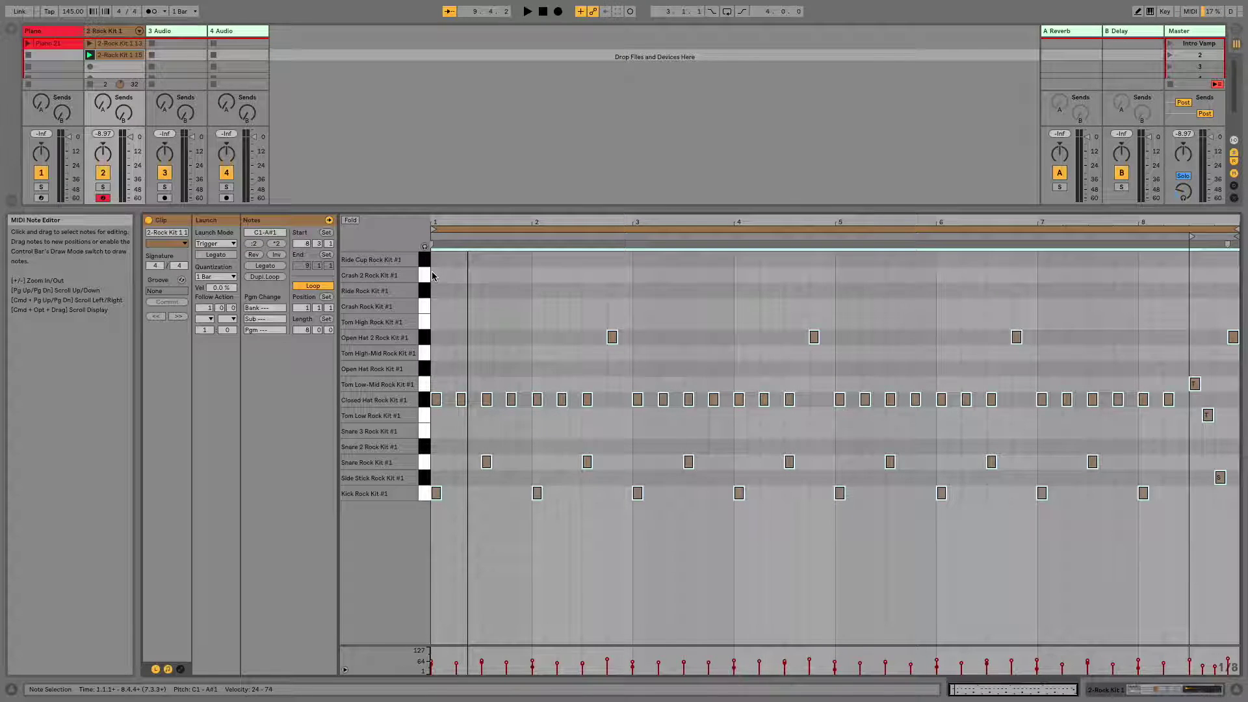
key(space)
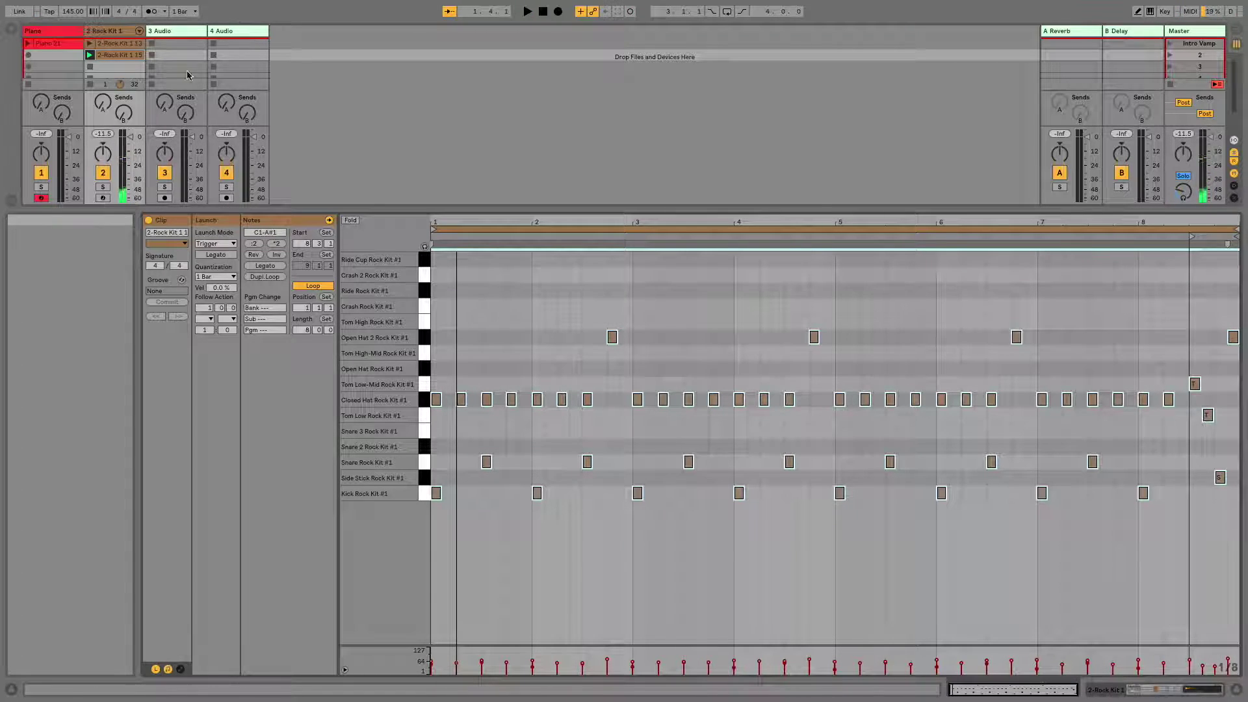
- Record Piano 22 from the Piano track's empty slot, then enlarge the mixer view
click(27, 56)
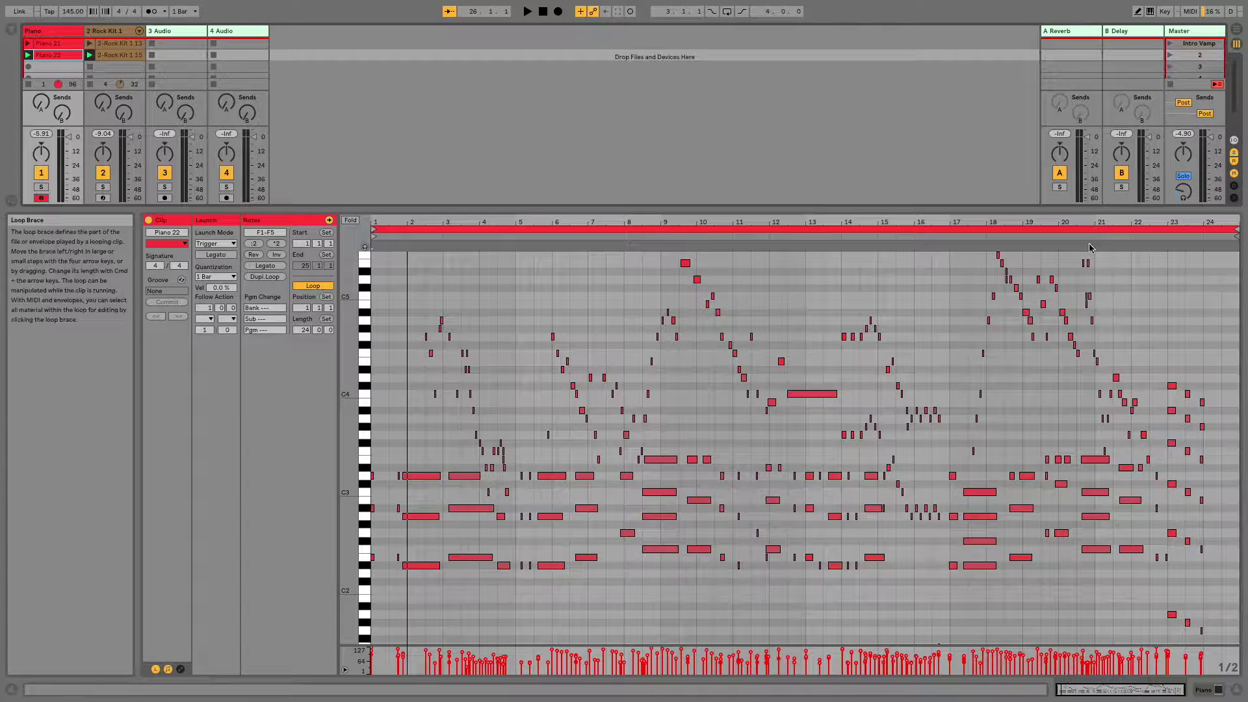
drag(1087, 209, 1132, 437)
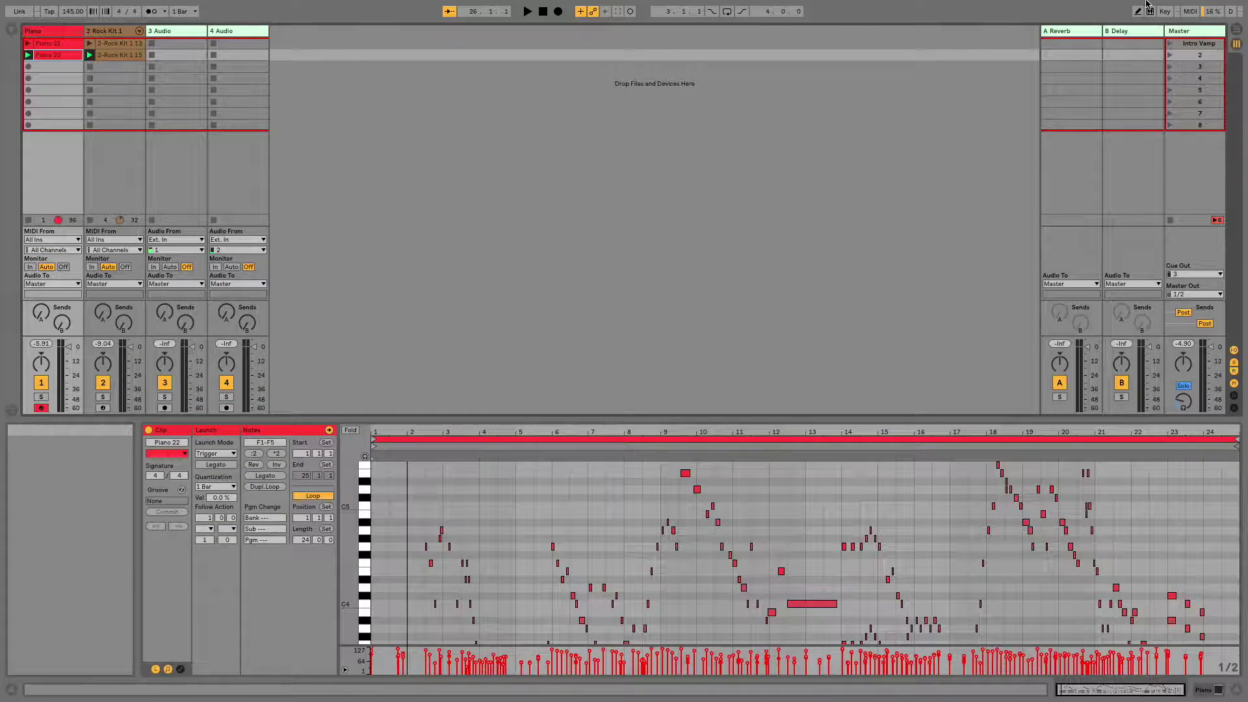
- Launch scene 2, set the 2-Rock Kit 1 15 clip's launch quantization to 1/2, then launch Intro Vamp
click(1172, 56)
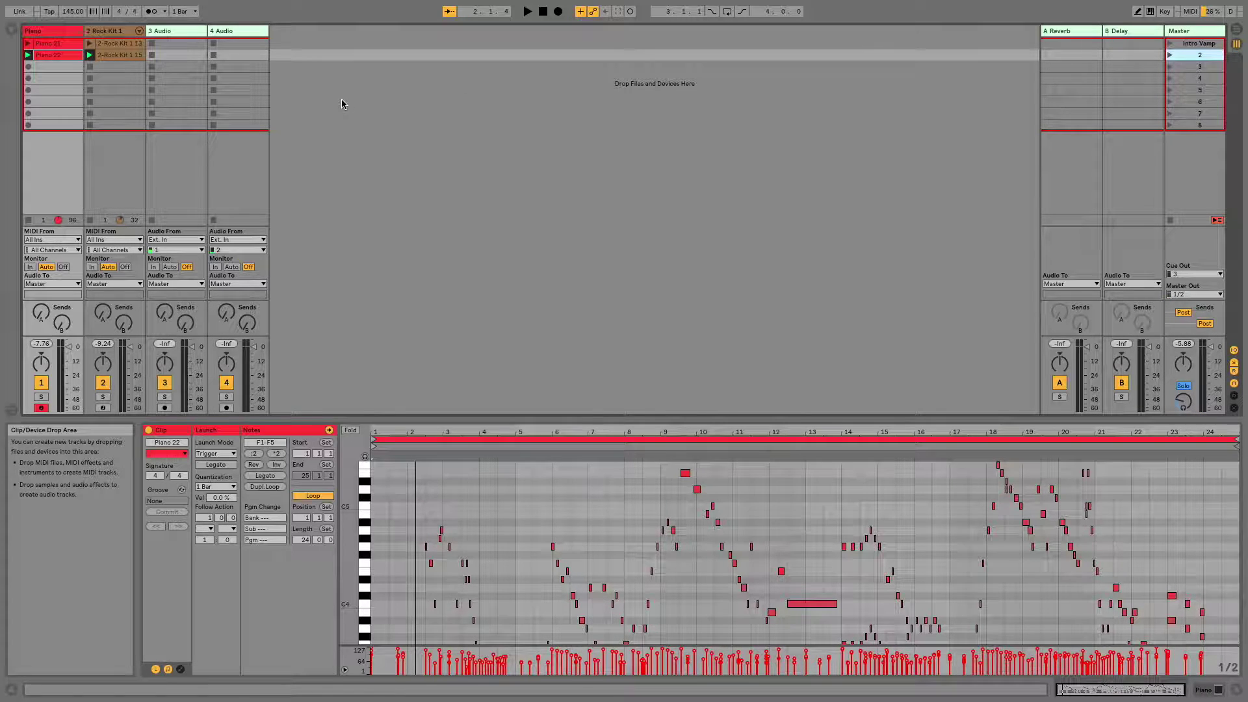
click(130, 55)
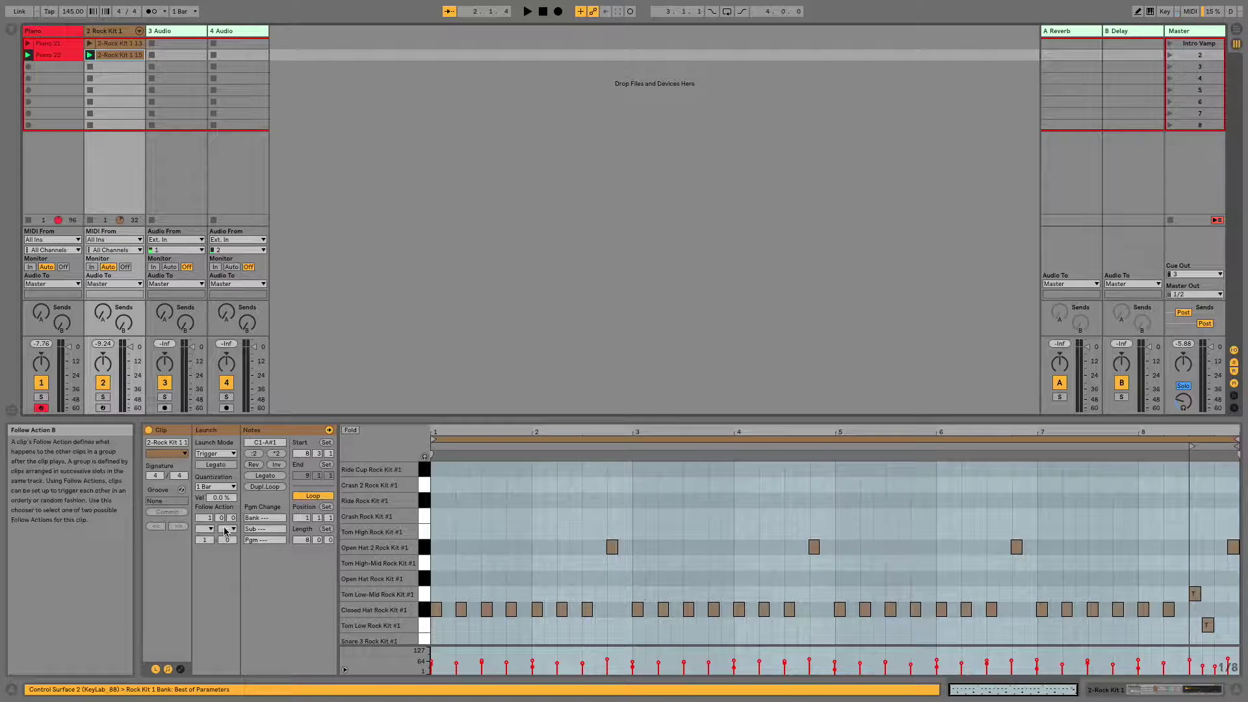
click(215, 487)
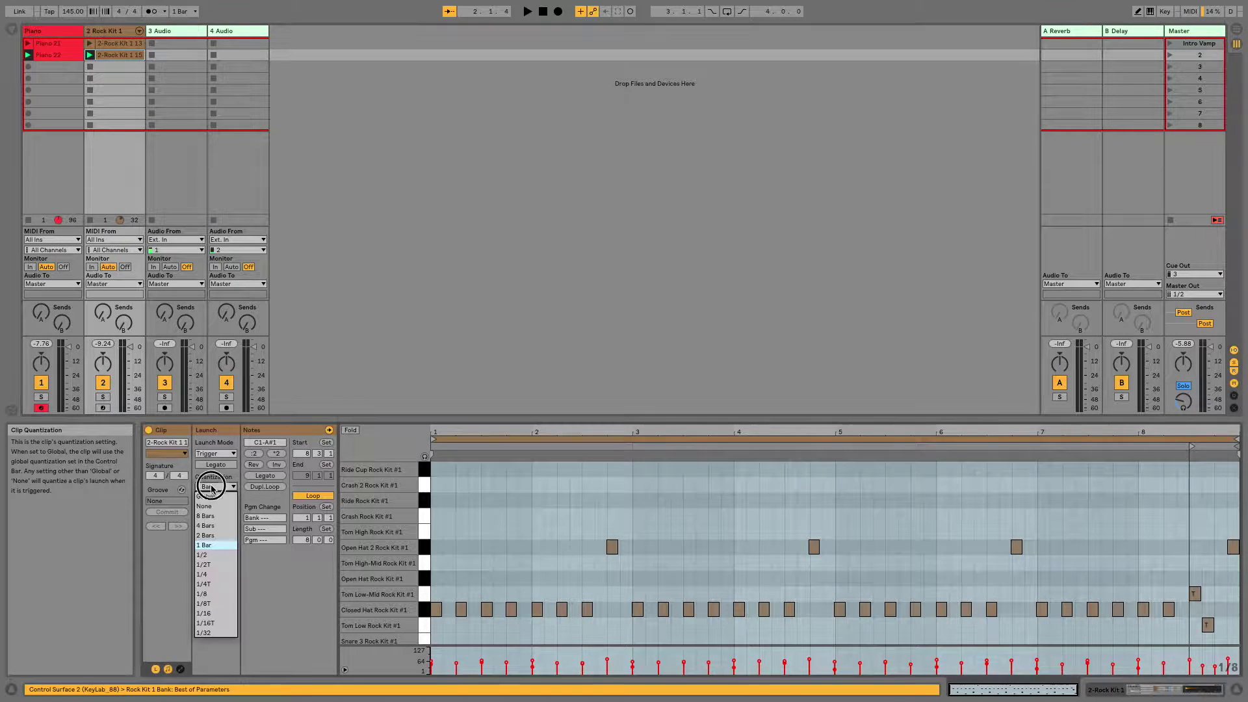
click(226, 554)
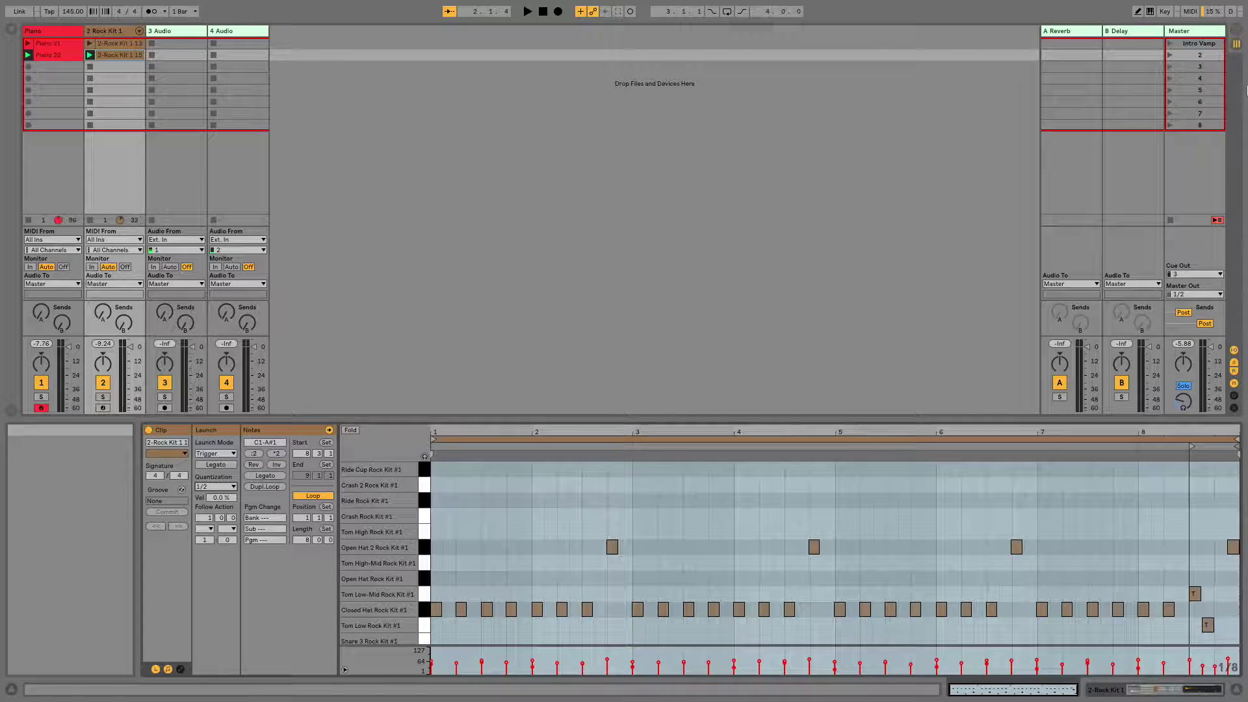
click(1171, 45)
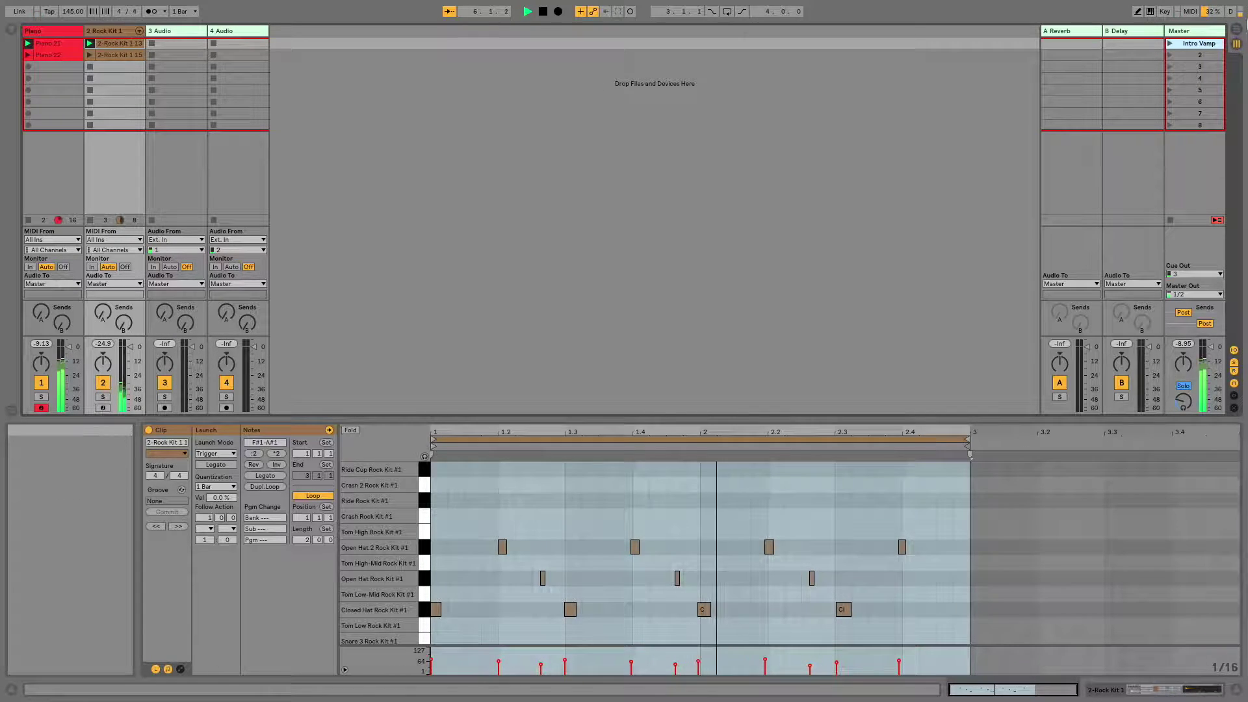
- Switch playback to scene 2 and view the drum notes, then stop all clips and relaunch Intro Vamp
click(1171, 55)
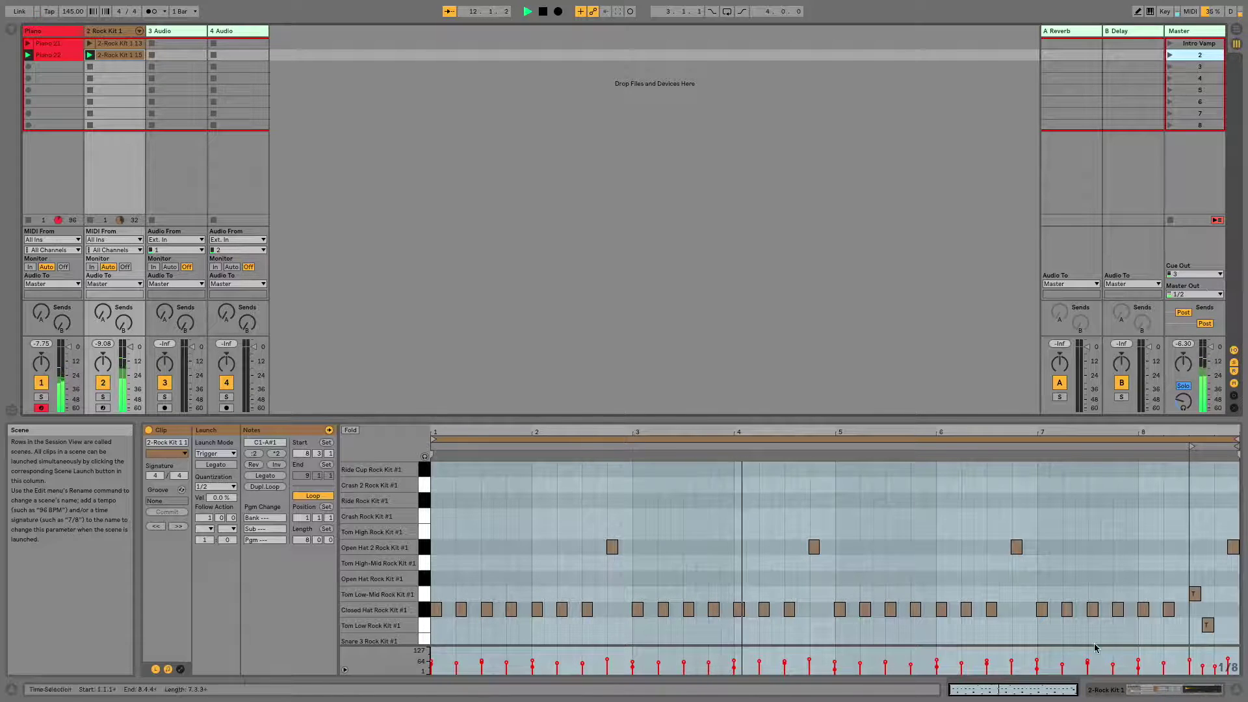
click(1023, 544)
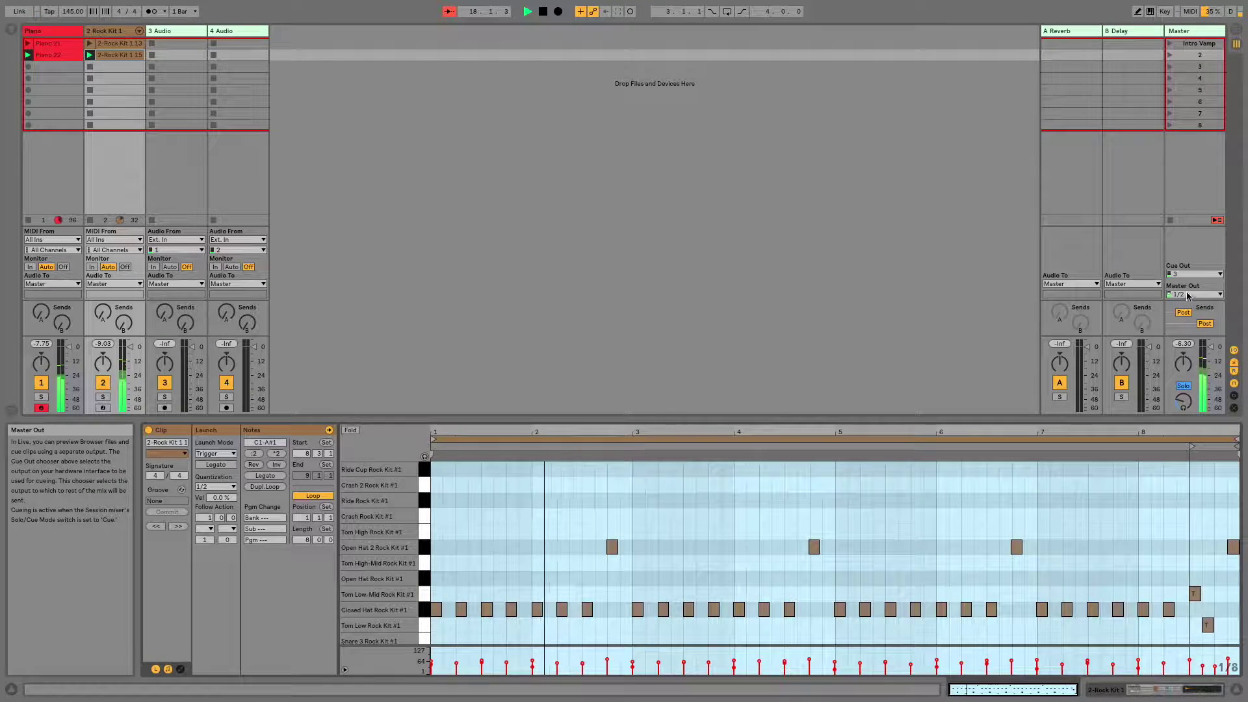
click(1173, 221)
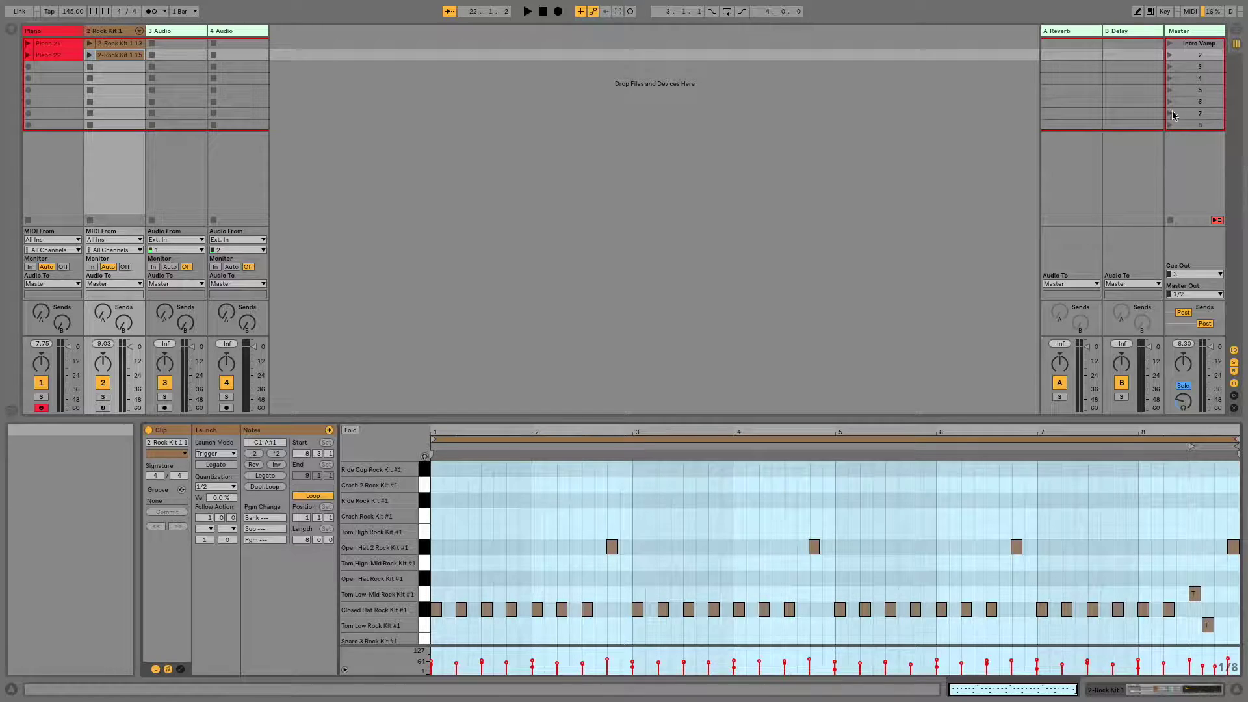
click(1172, 46)
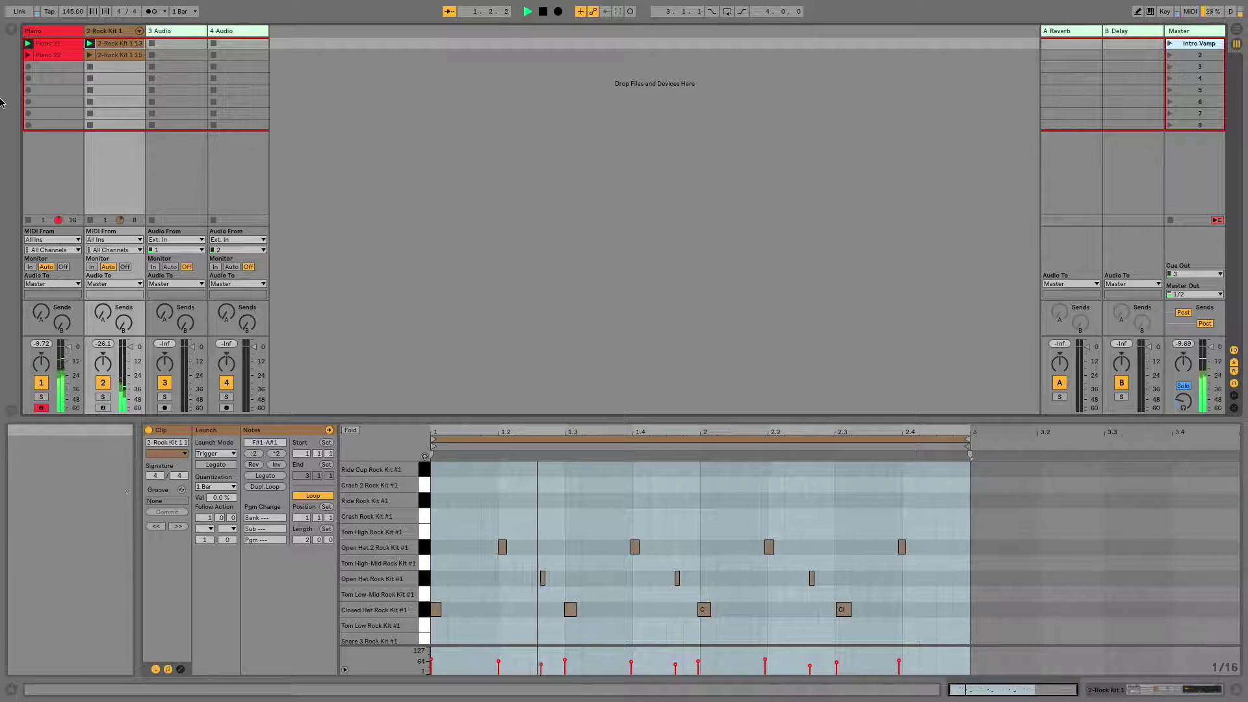
- Relaunch scene 2 to hear the transition, then show Piano 22's notes in an enlarged editor
click(116, 55)
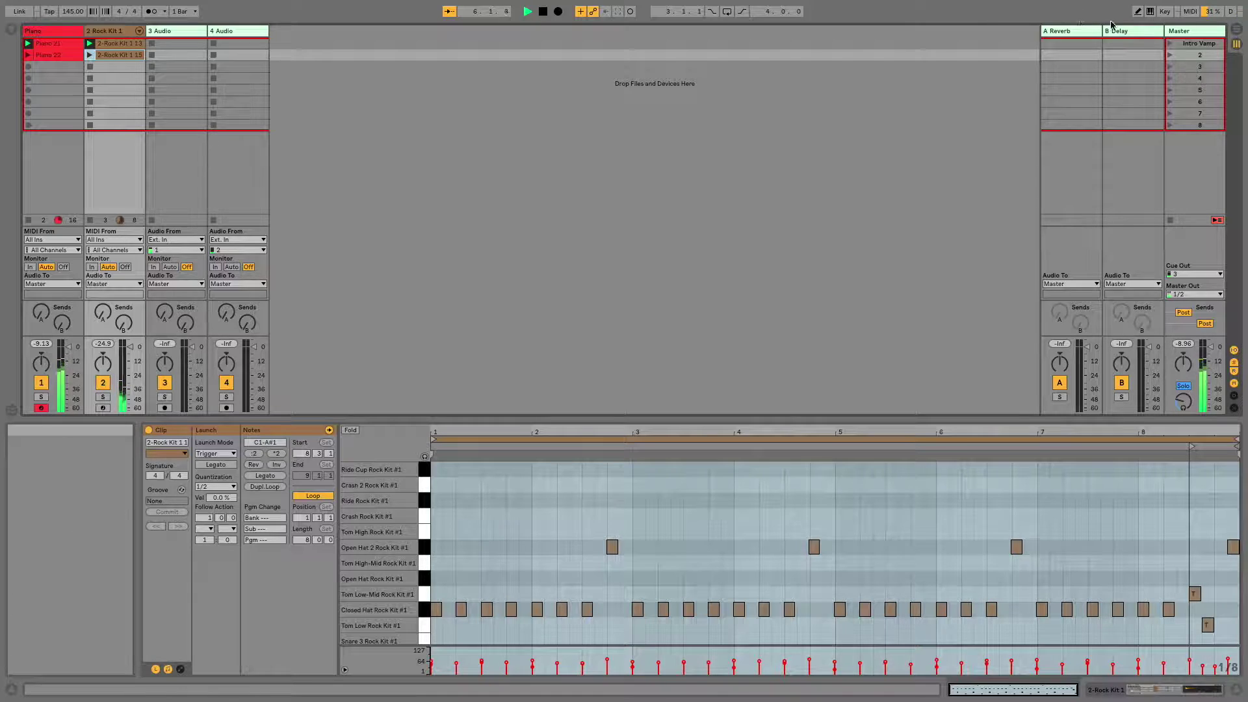
click(1169, 57)
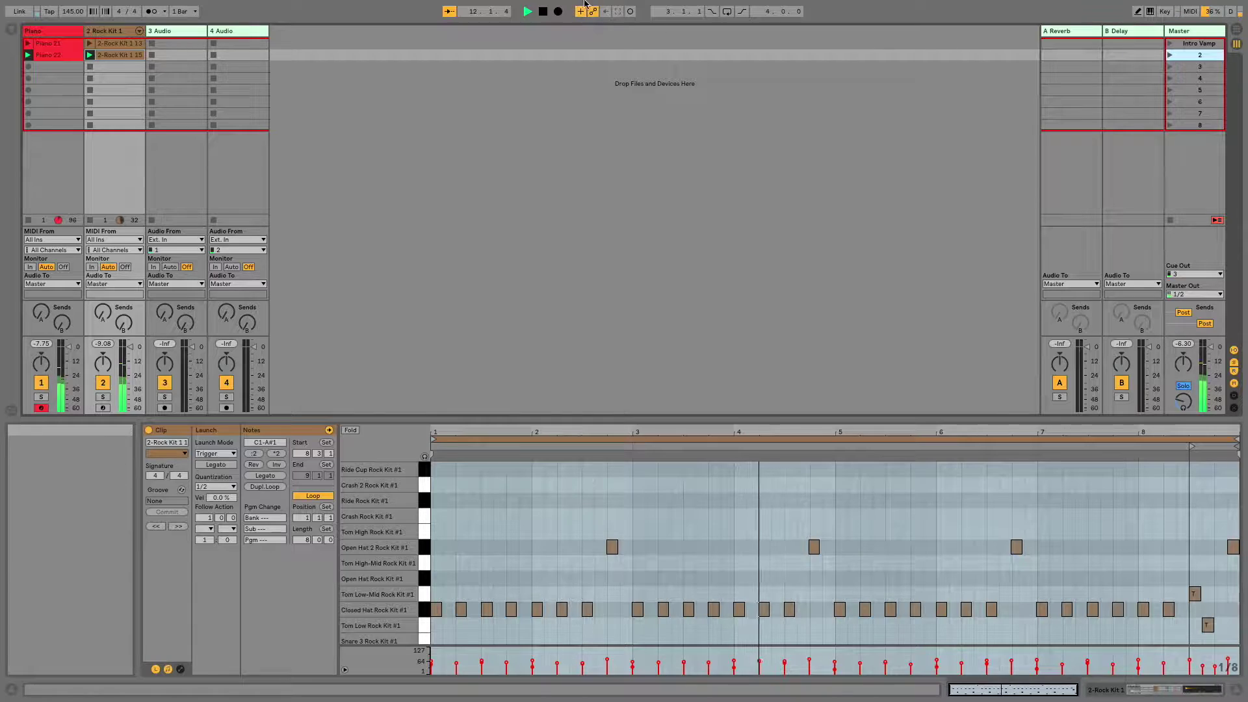
click(44, 57)
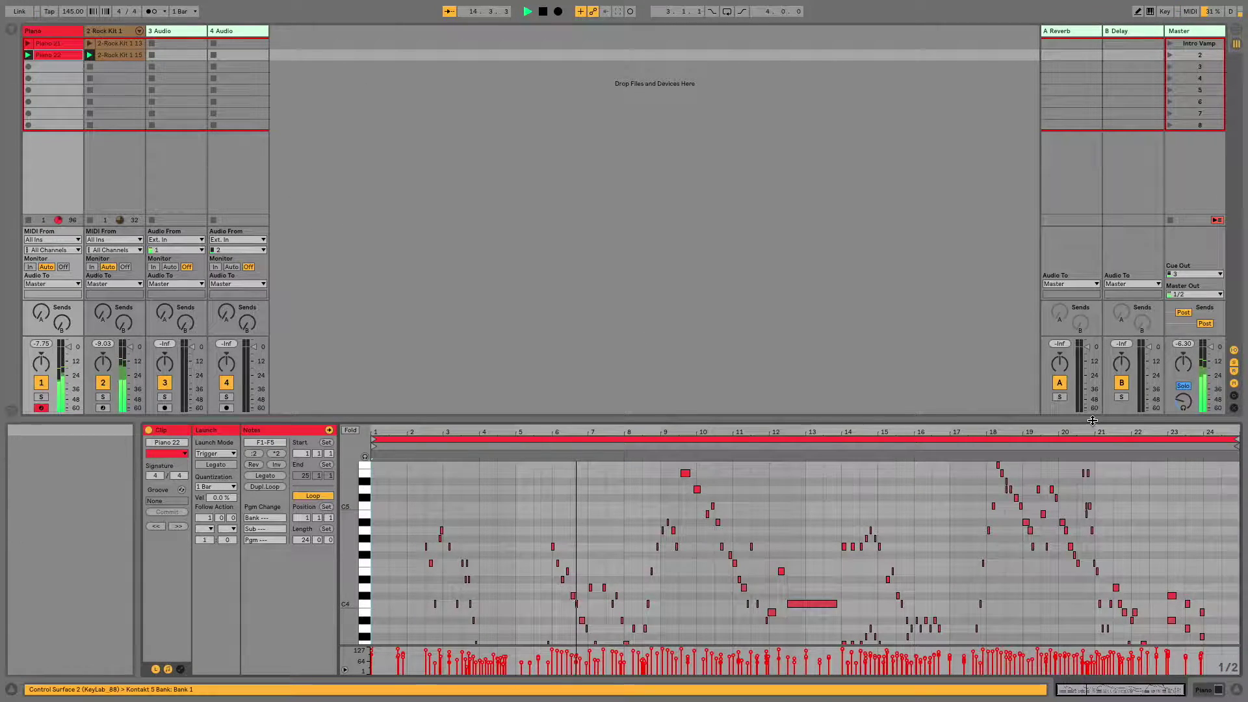
drag(1095, 427, 1074, 246)
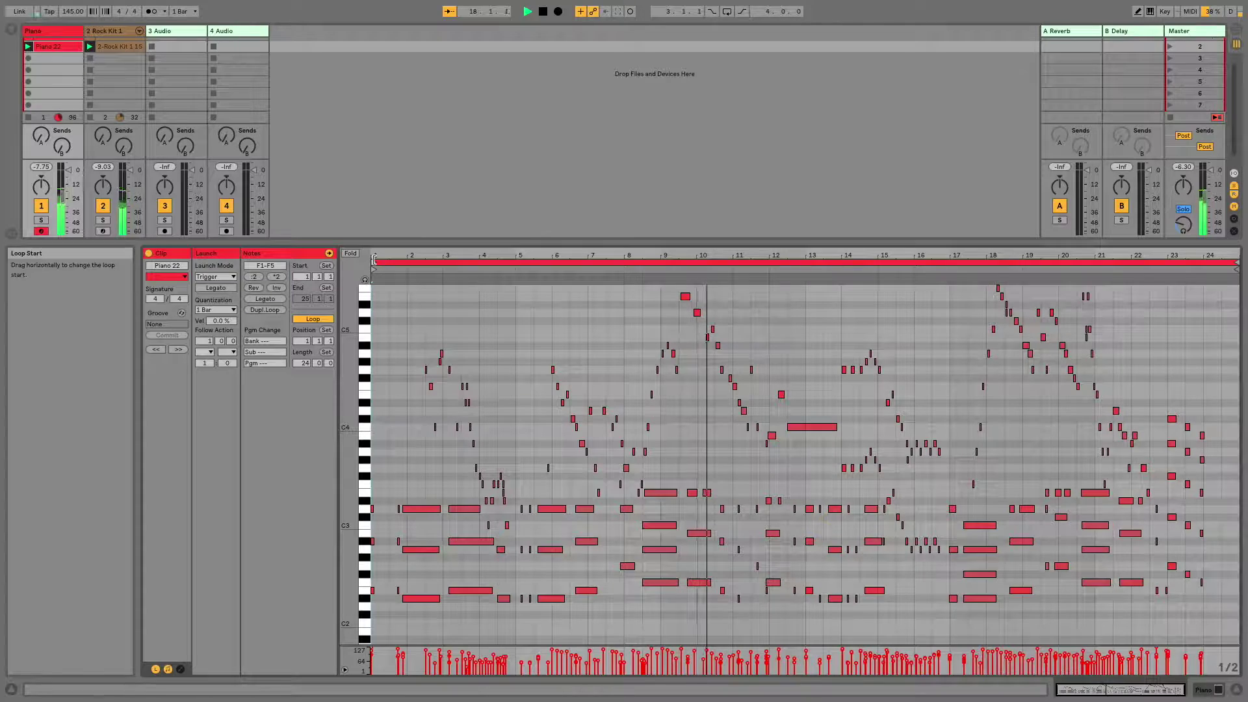
- Move Piano 22's loop brace to bar 23, keep its start at bar 1, then launch Intro Vamp
drag(374, 261, 1167, 284)
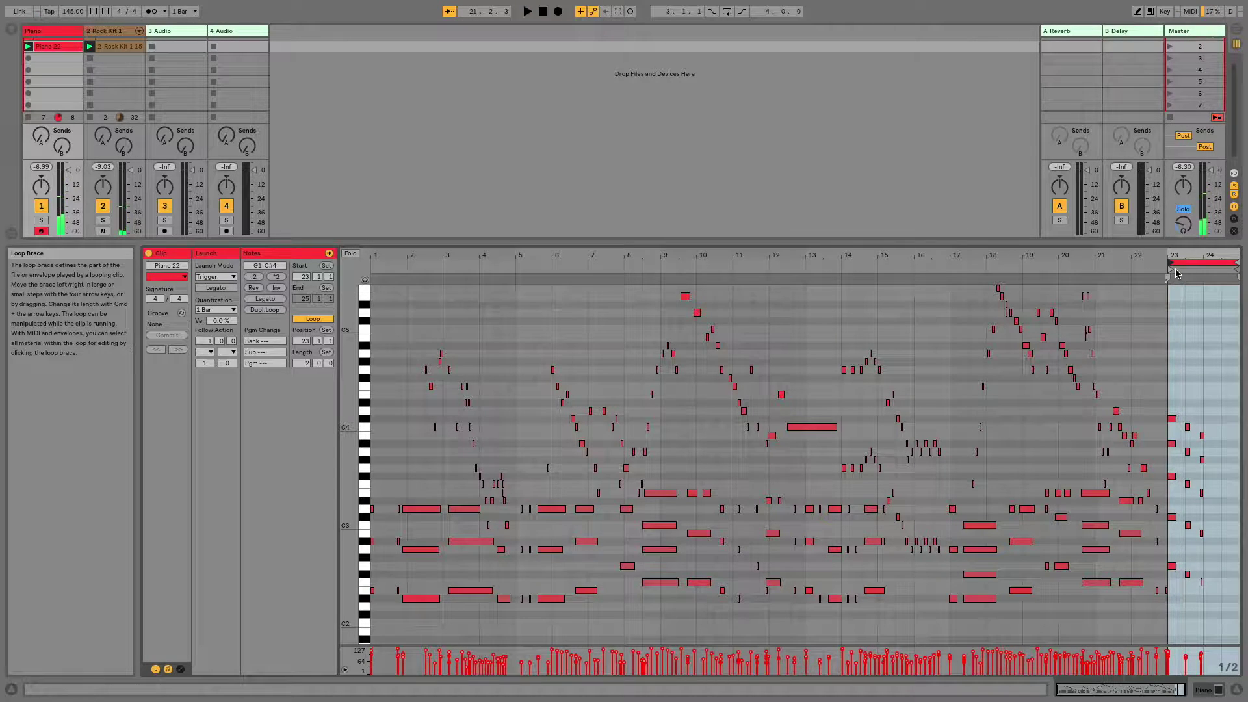
drag(1169, 277, 260, 288)
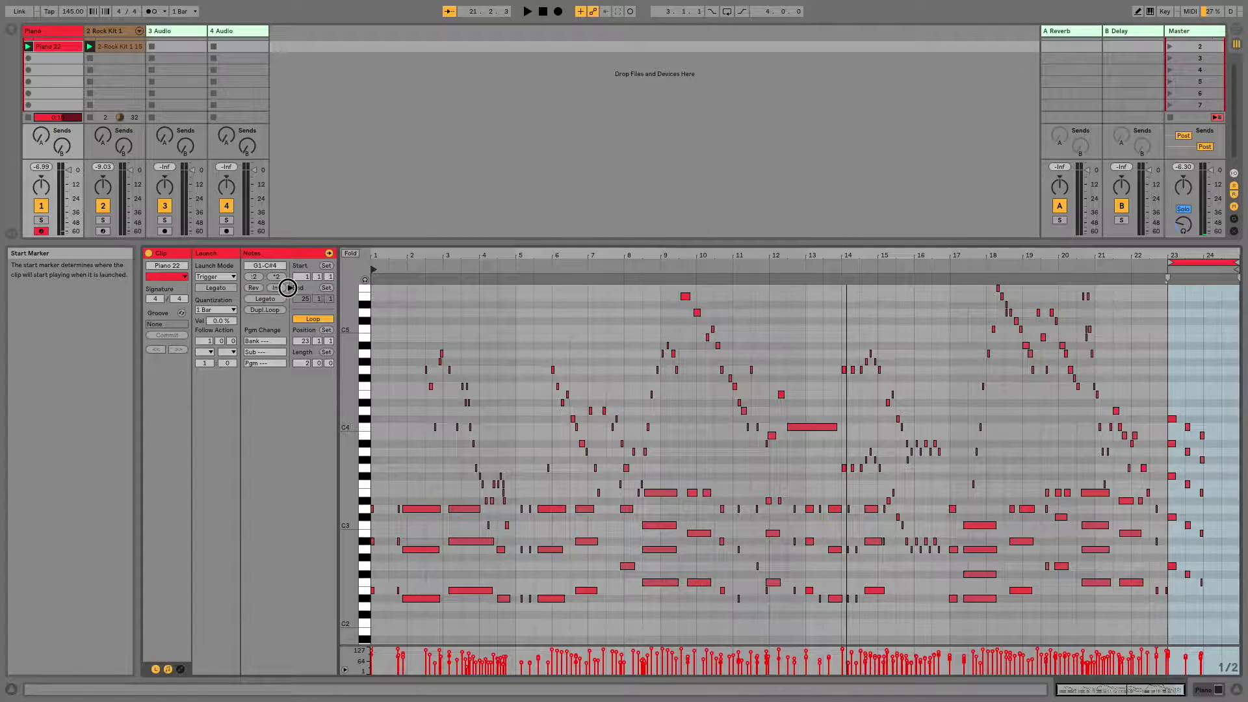
scroll(1170, 49, up, 1)
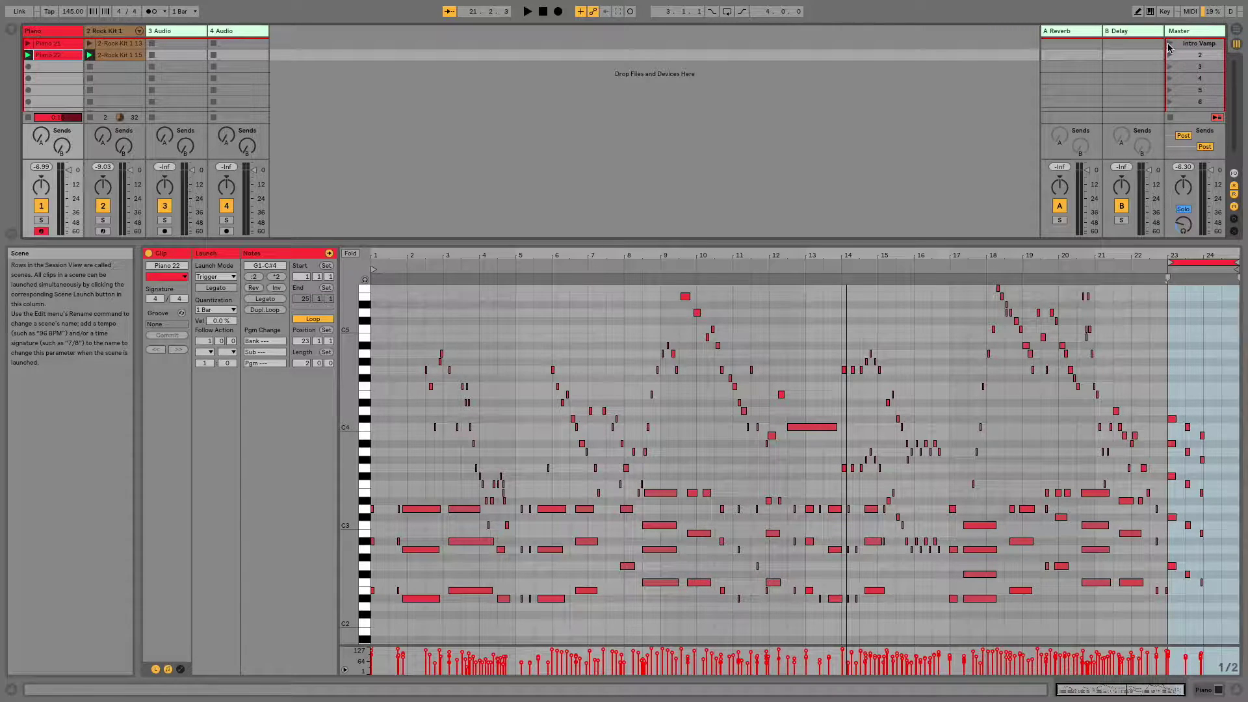
click(1171, 47)
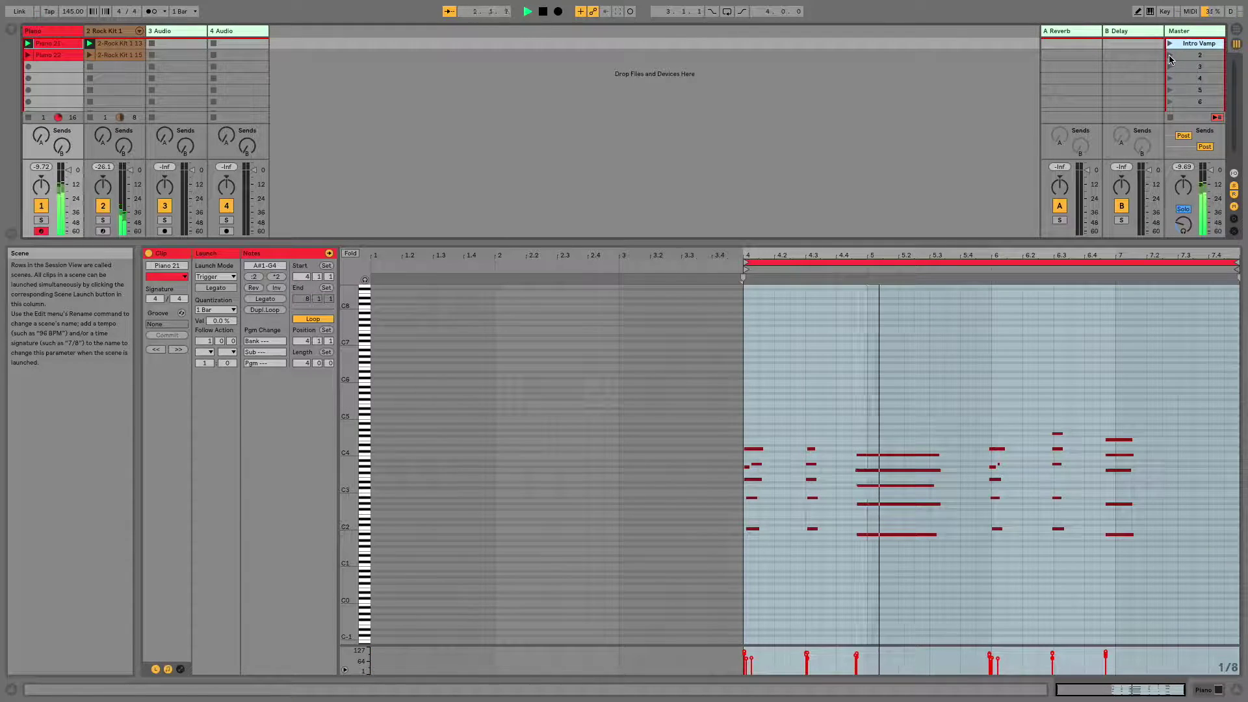
- Launch scene 2, listen to the piano loop, stop playback, then view the Piano 21 clip
click(1171, 57)
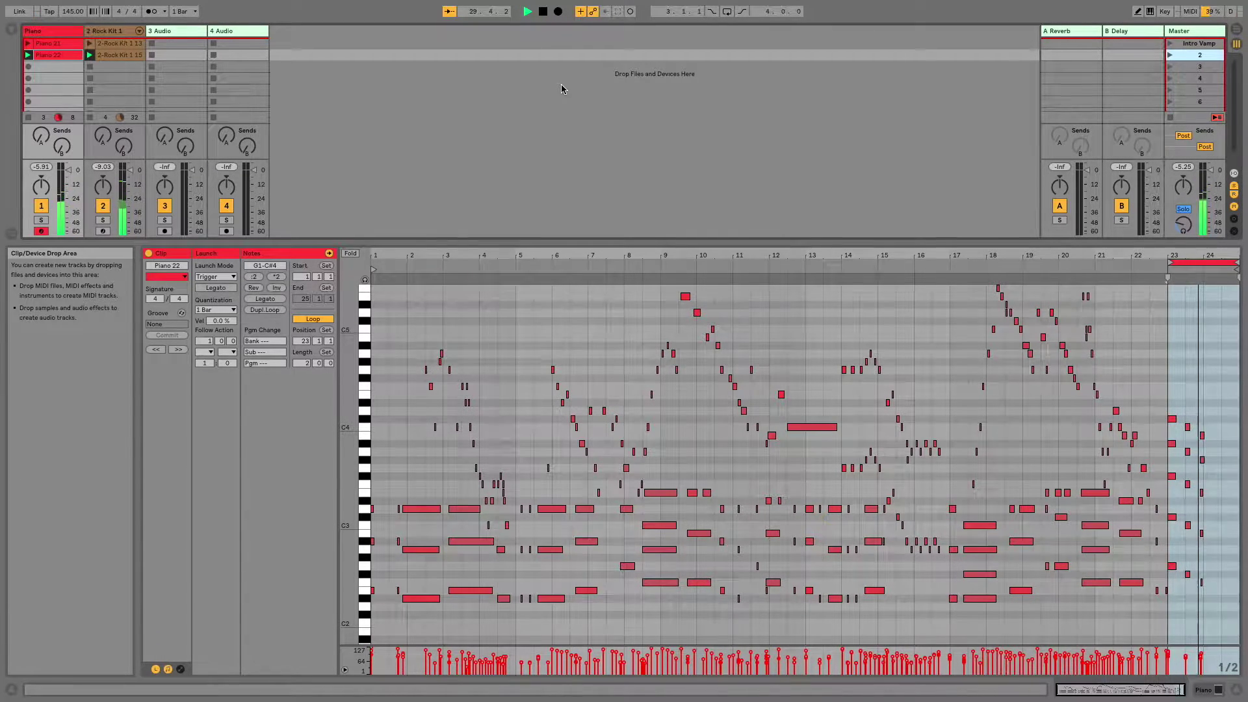
key(space)
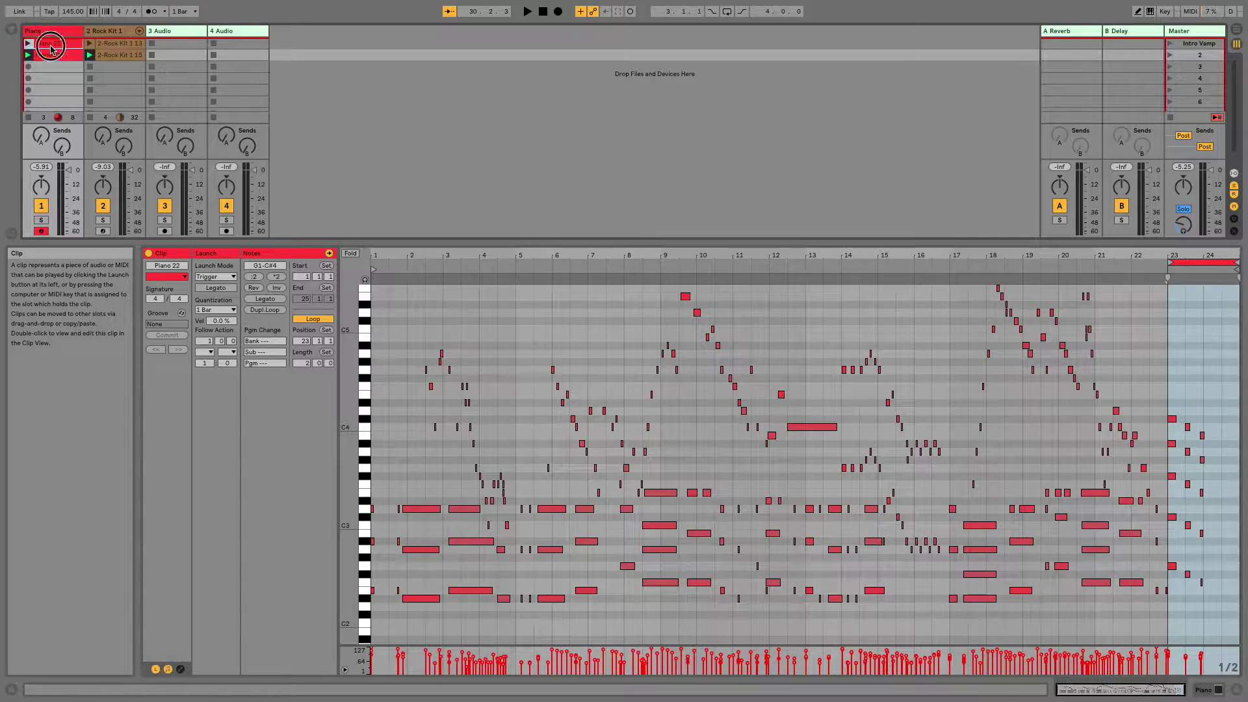
click(51, 46)
- Go from Rock Kit 1 13 via an empty slot to the 2-Rock Kit 1 15 drum fill notes
click(123, 51)
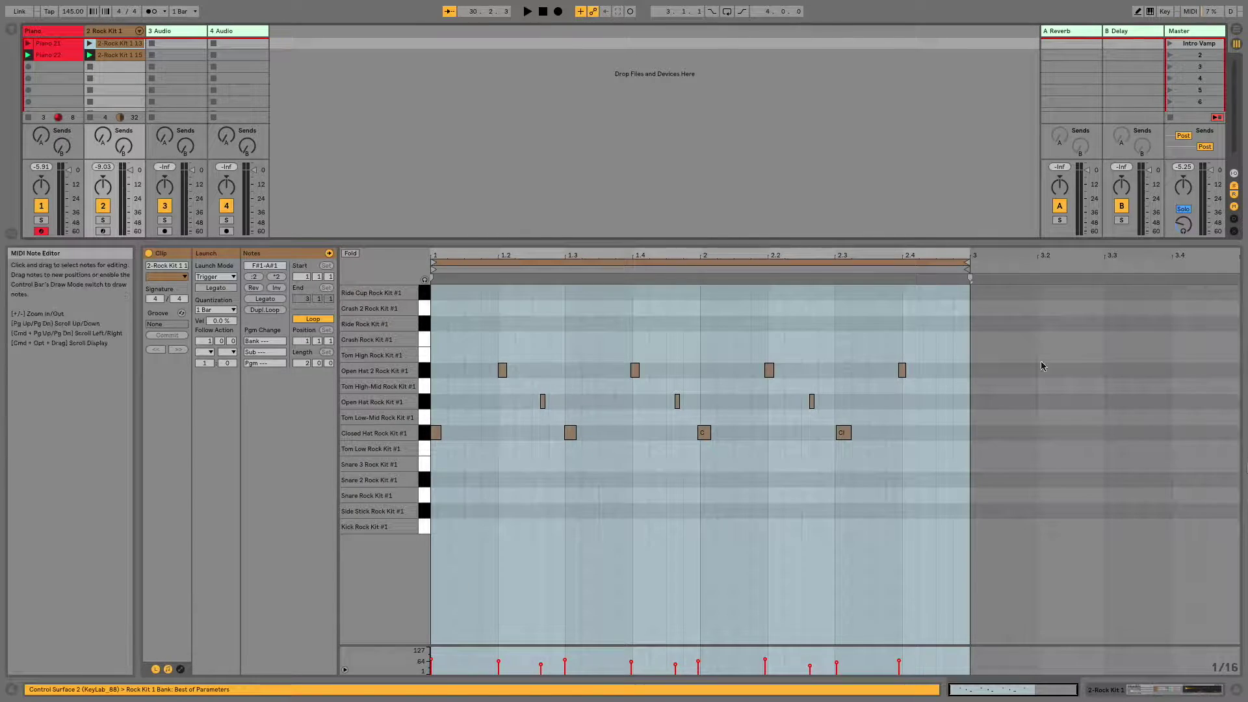
click(126, 62)
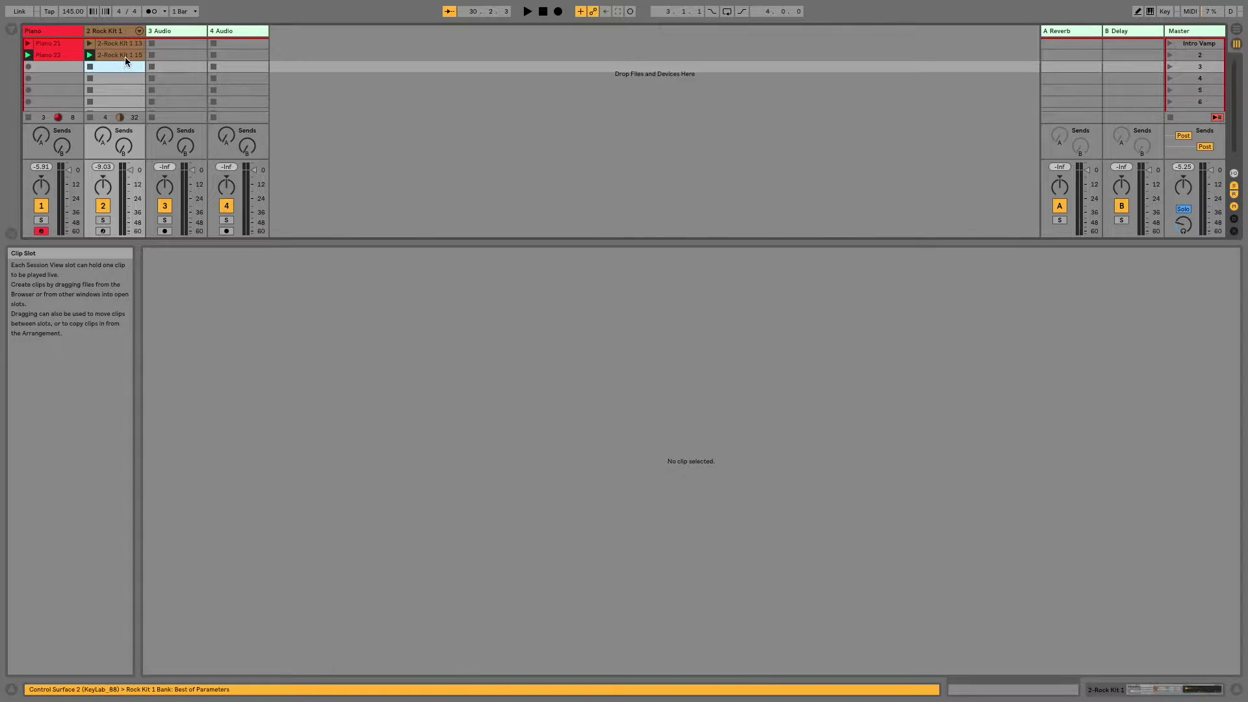
click(126, 56)
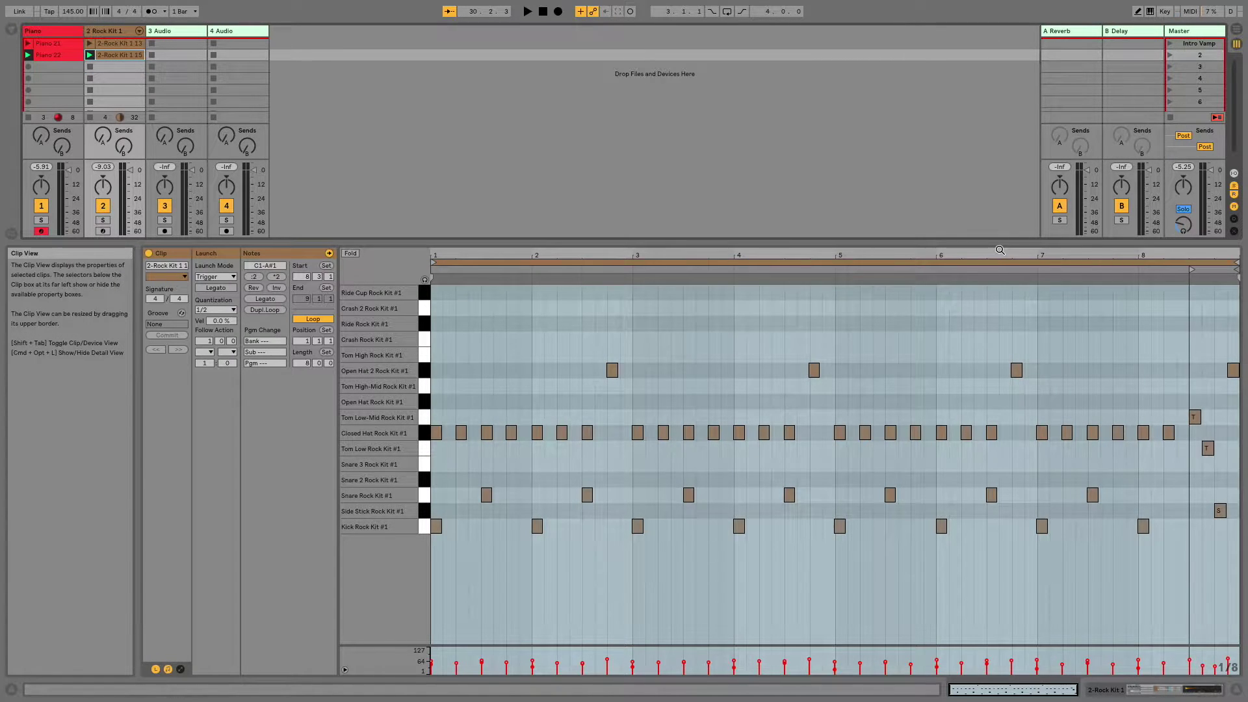